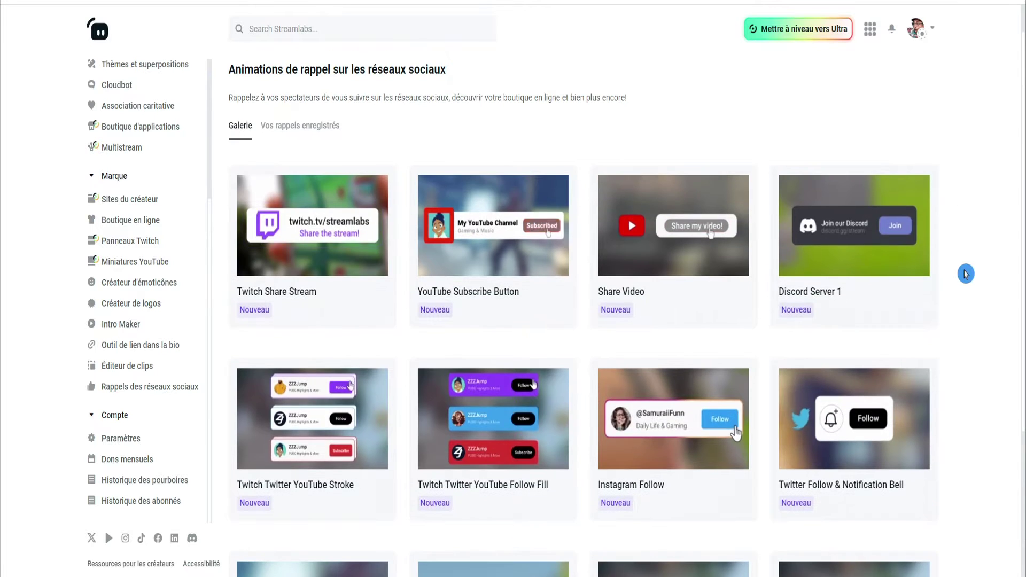
Open the Twitch Twitter YouTube Follow Fill template and enter the Twitch and Twitter usernames, with Studio Facile as the YouTube username
{"action": "scroll", "coordinate": [885, 298], "scroll_direction": "down", "scroll_amount": 4}
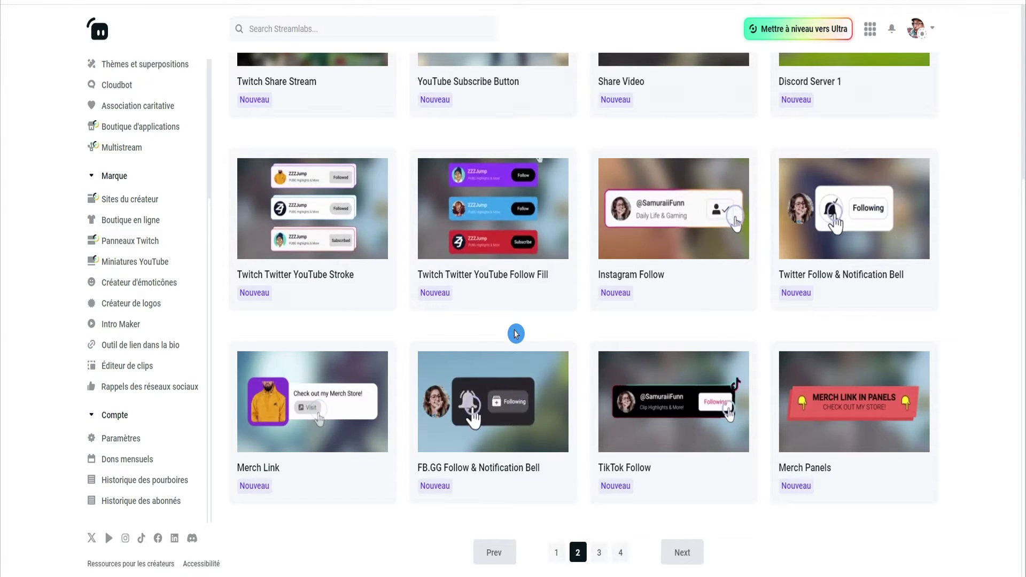
{"action": "left_click", "coordinate": [470, 283]}
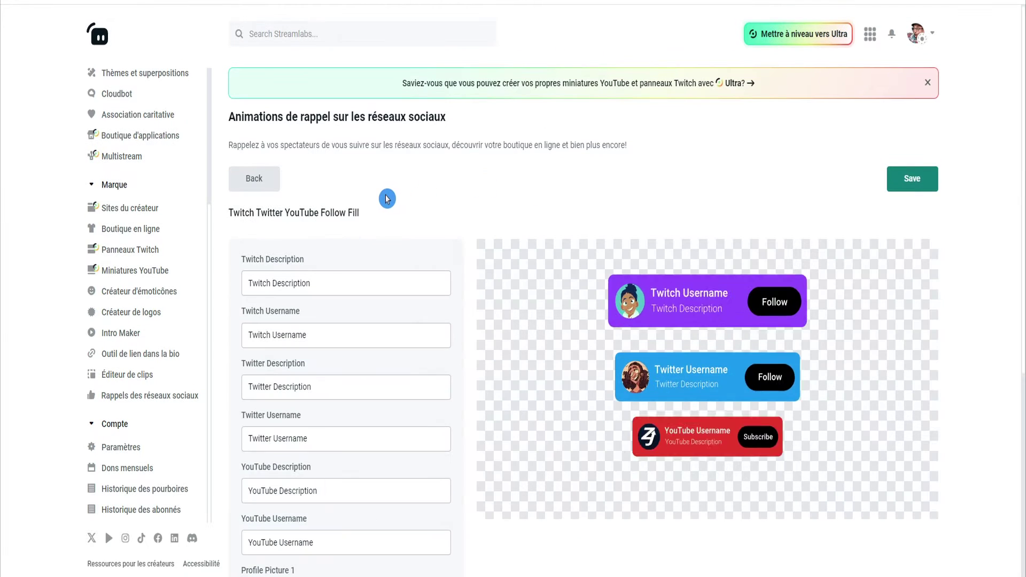
{"action": "triple_click", "coordinate": [298, 334]}
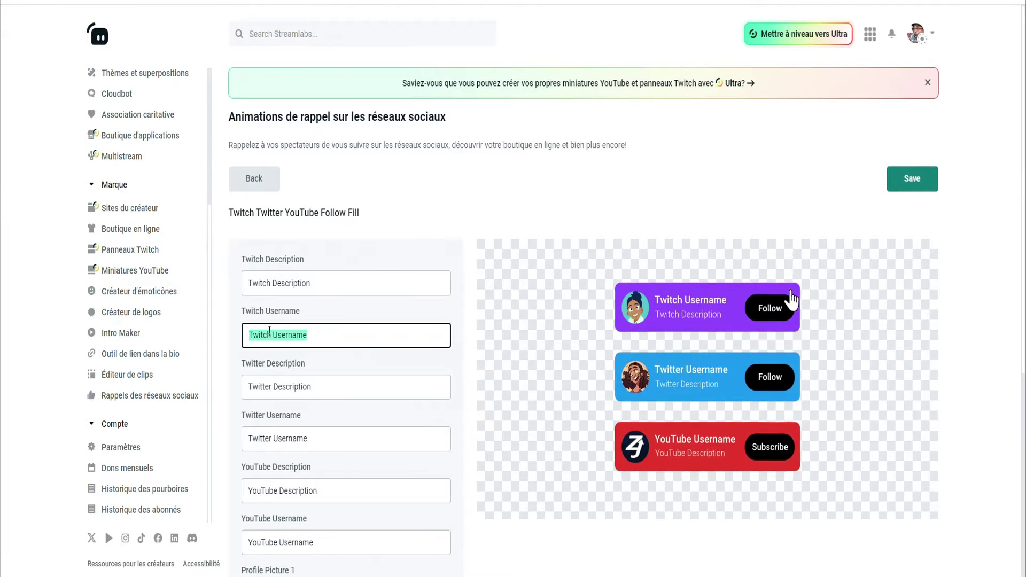
{"action": "type", "text": "le_rud"}
{"action": "left_click_drag", "start_coordinate": [317, 440], "coordinate": [246, 447]}
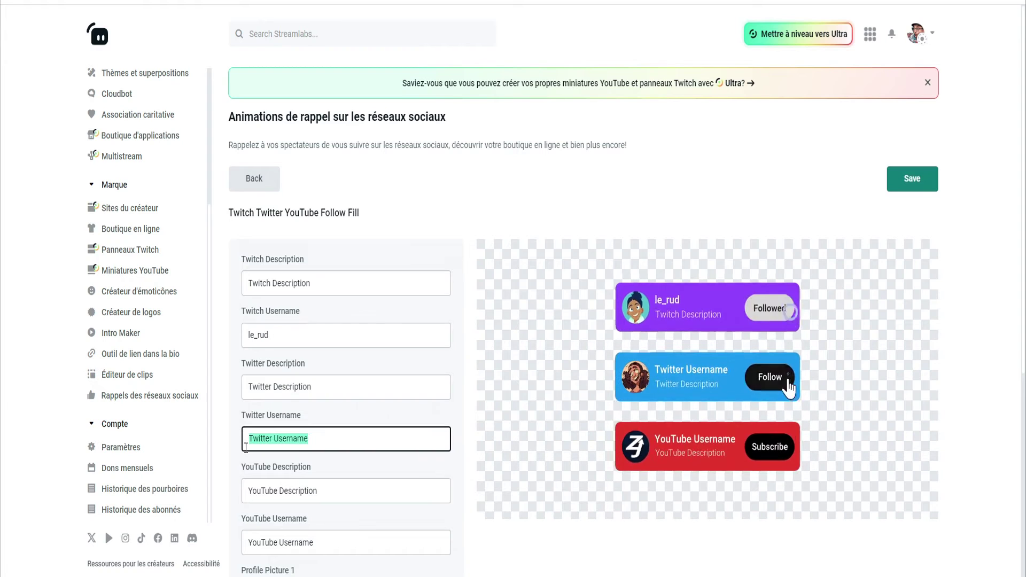
{"action": "type", "text": "@lerud324"}
{"action": "triple_click", "coordinate": [278, 542]}
{"action": "type", "text": "Studio Facile"}
Set the Twitch description to Touitche, the Twitter description to X Touitteur and the YouTube description to Tutoriels Facile
{"action": "triple_click", "coordinate": [250, 283]}
{"action": "type", "text": "Touitche"}
{"action": "left_click_drag", "start_coordinate": [321, 387], "coordinate": [250, 388]}
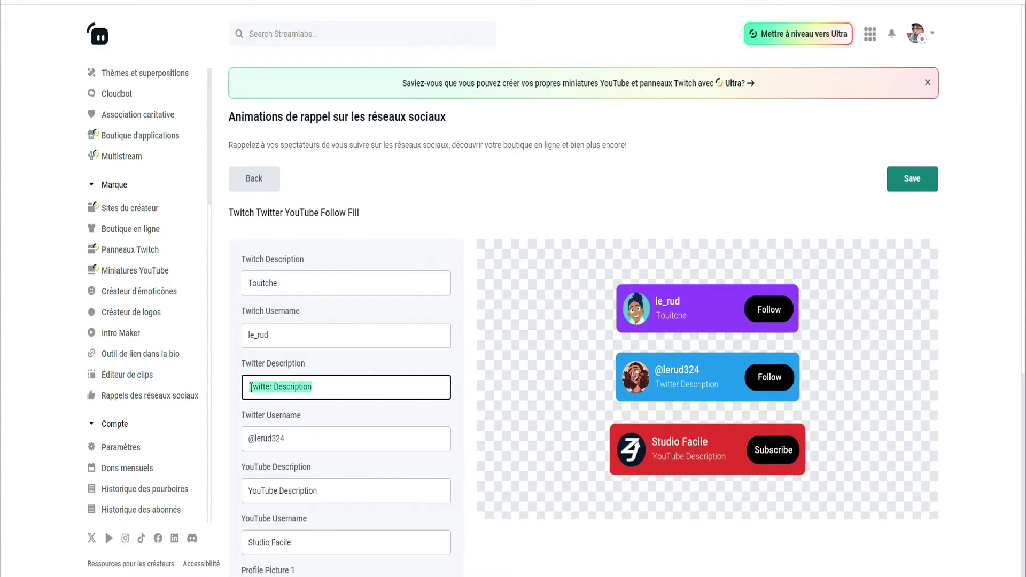
{"action": "key", "text": "BackSpace"}
{"action": "type", "text": "X Touitteur"}
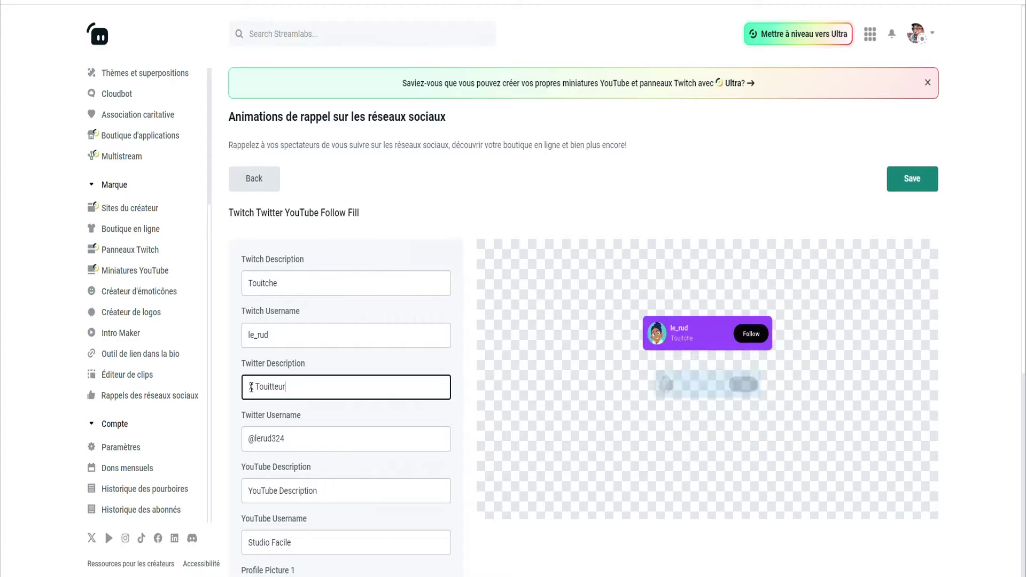
{"action": "left_click_drag", "start_coordinate": [338, 490], "coordinate": [251, 491]}
{"action": "type", "text": "Tutor"}
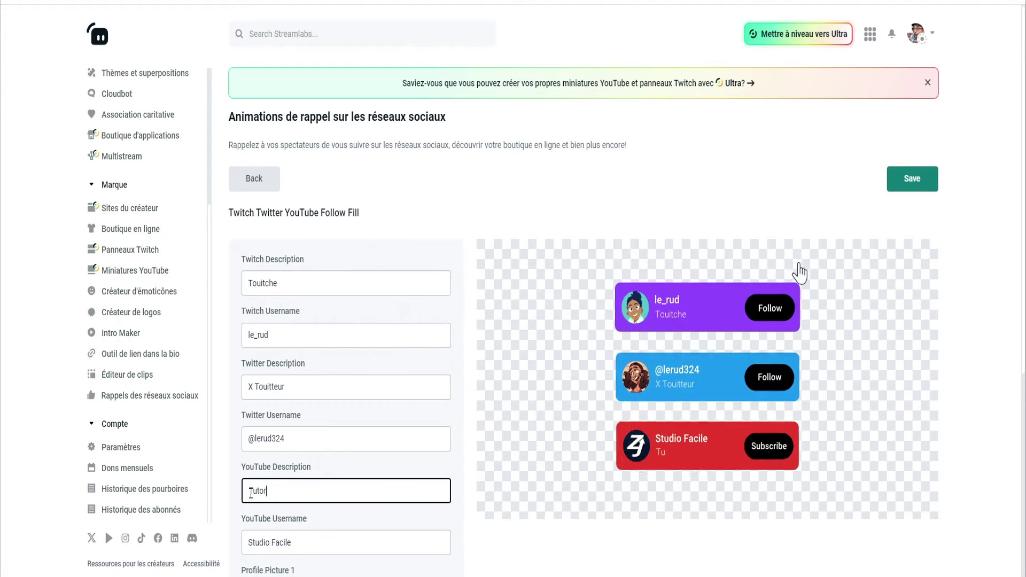
{"action": "type", "text": "iels Facile"}
Use Avatarsnap3.png for profile pictures 1 and 2, and the SF LOGO 2023 Face2 image for profile picture 3
{"action": "scroll", "coordinate": [514, 341], "scroll_direction": "down", "scroll_amount": 4}
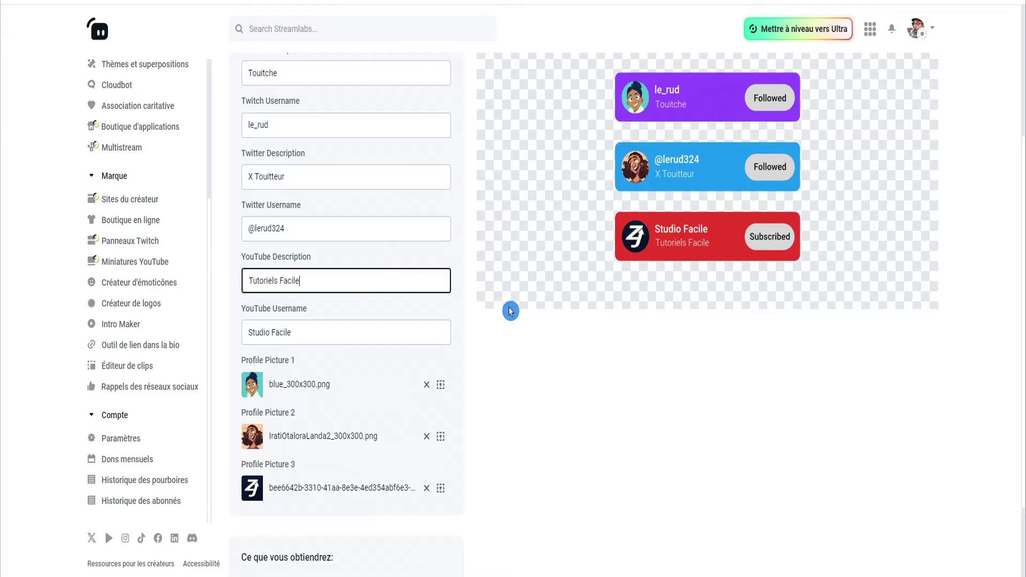
{"action": "left_click", "coordinate": [442, 382]}
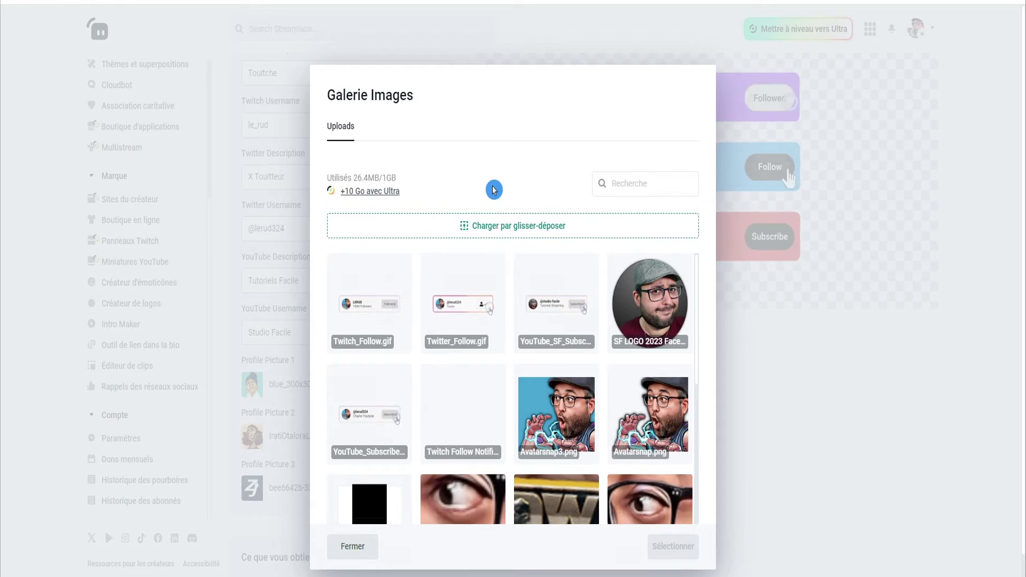
{"action": "double_click", "coordinate": [553, 408]}
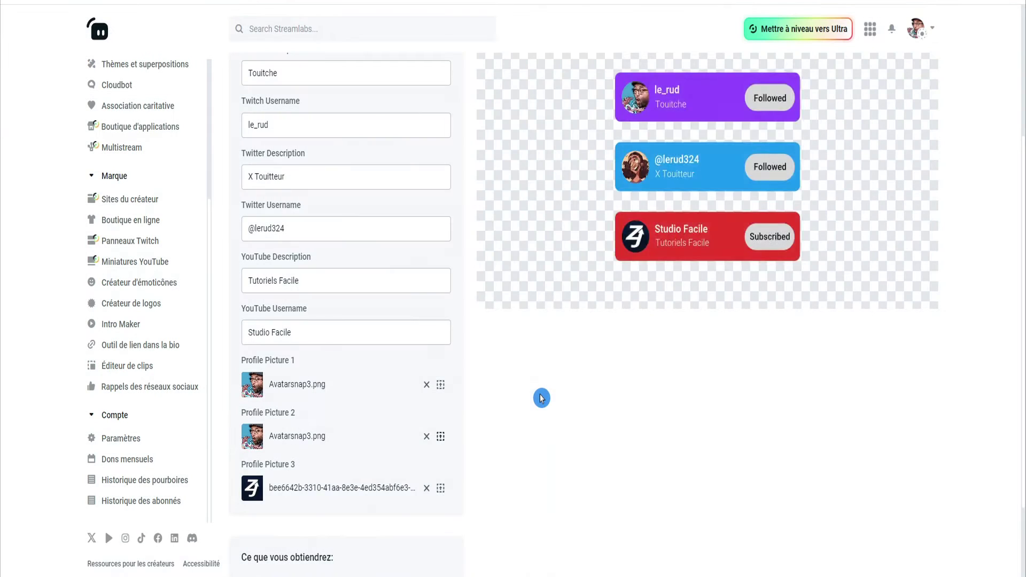
{"action": "left_click", "coordinate": [440, 489]}
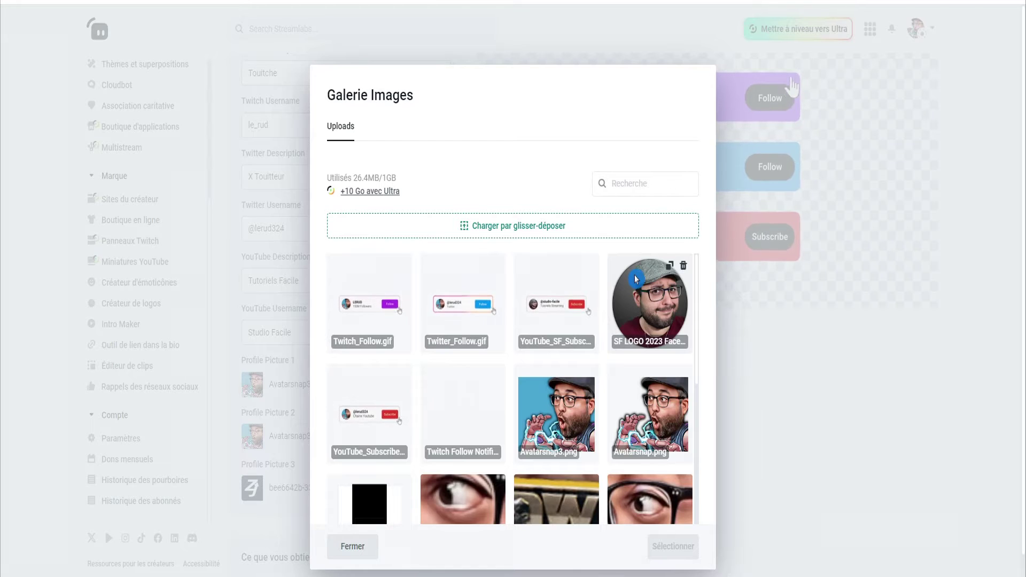
{"action": "double_click", "coordinate": [633, 278]}
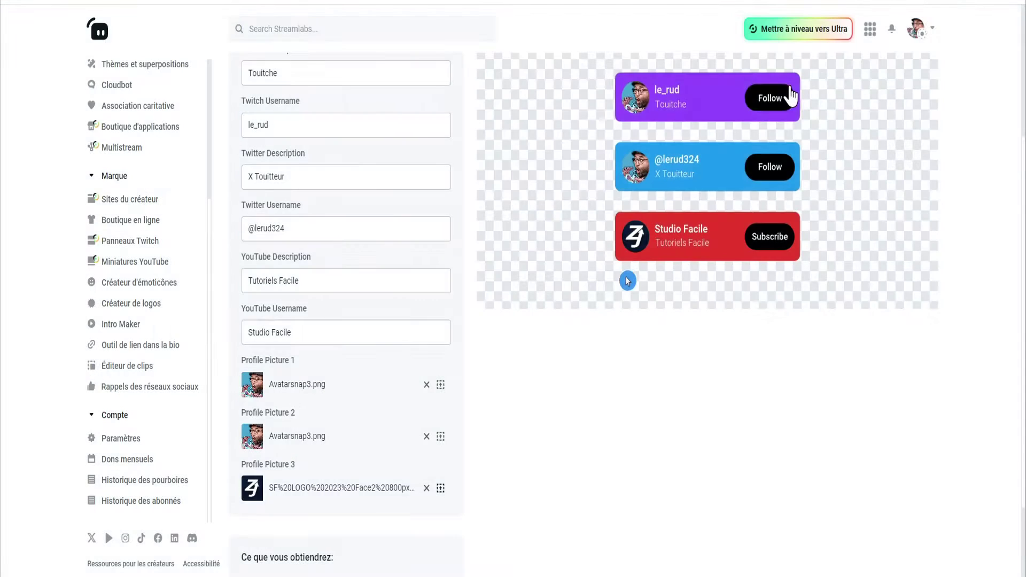
Save the customised social reminder animation and download its files
{"action": "scroll", "coordinate": [575, 369], "scroll_direction": "up", "scroll_amount": 4}
{"action": "left_click", "coordinate": [912, 181]}
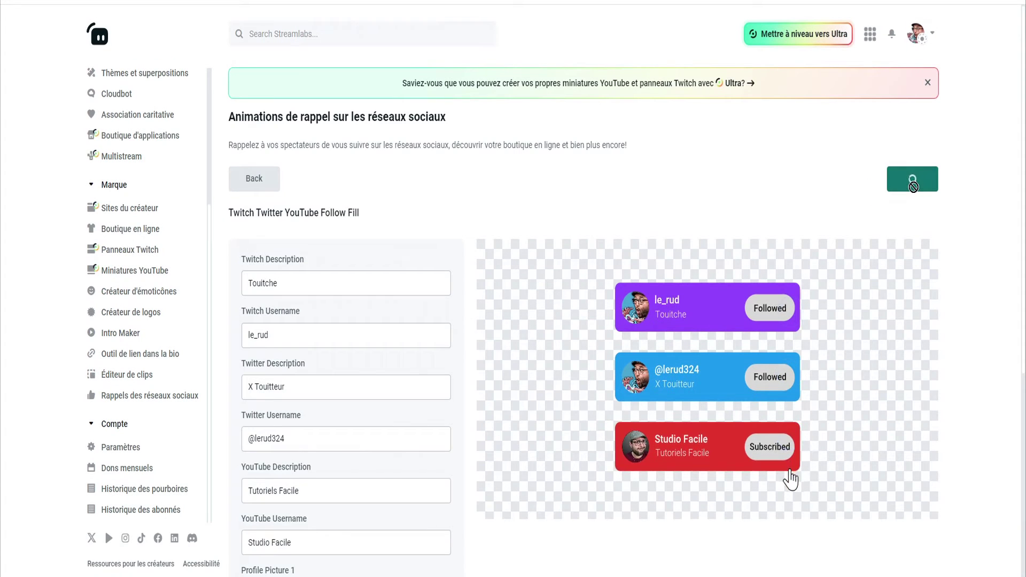
{"action": "left_click", "coordinate": [850, 182]}
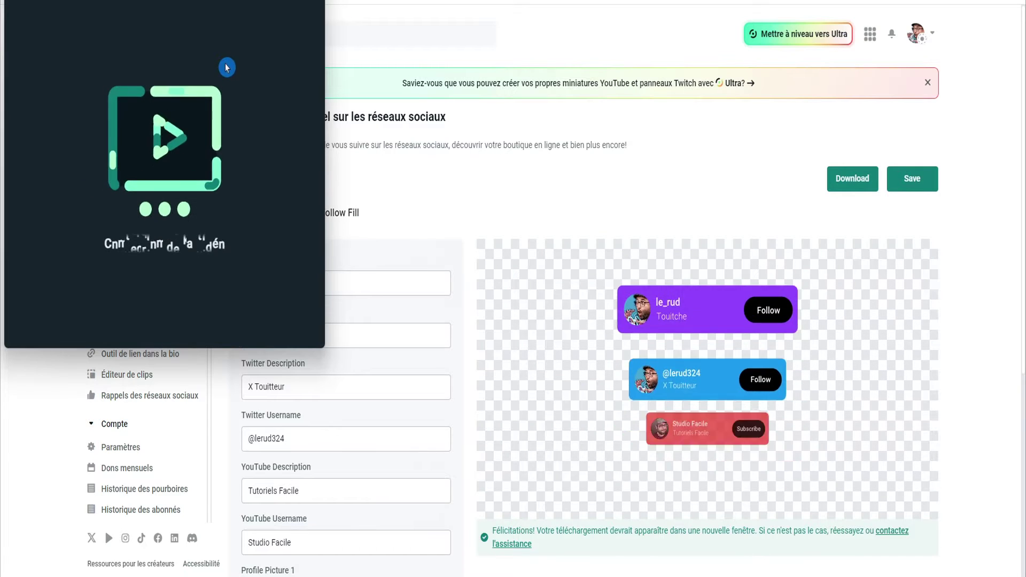
{"action": "scroll", "coordinate": [316, 476], "scroll_direction": "down", "scroll_amount": 6}
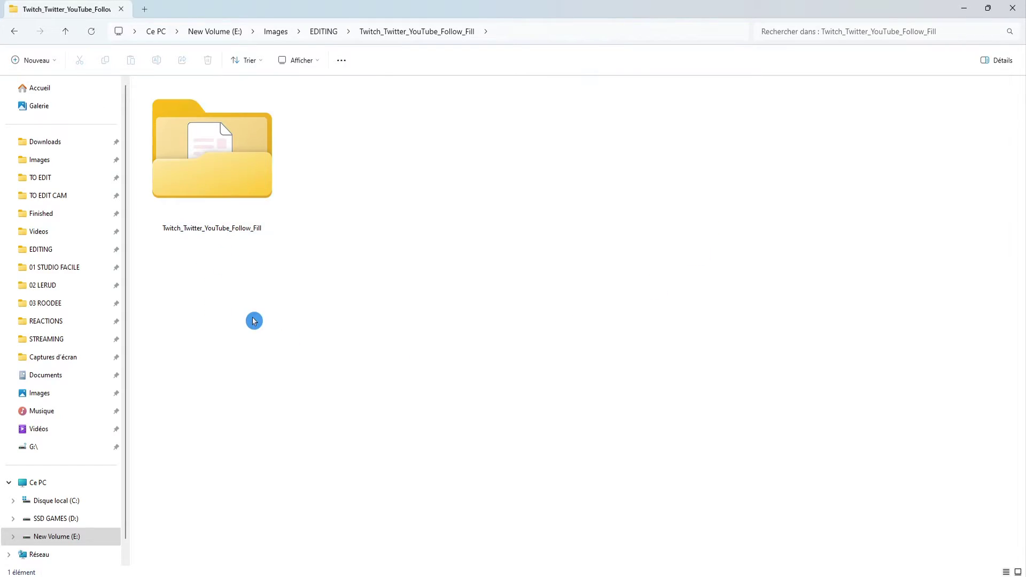
Open the extracted Twitch_Twitter_YouTube_Follow_Fill subfolder and preview the GIF version of the animation
{"action": "double_click", "coordinate": [256, 179]}
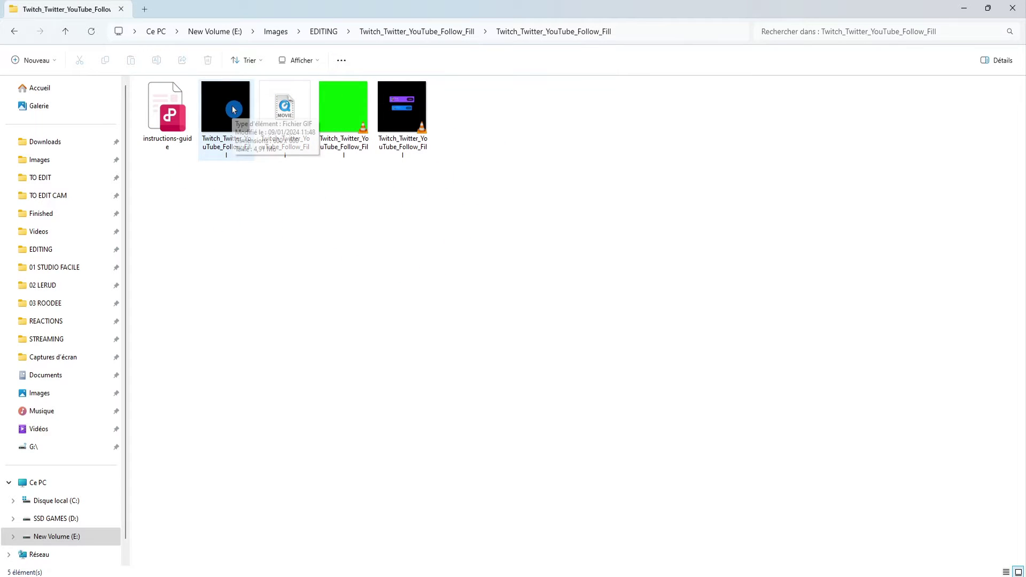
{"action": "left_click", "coordinate": [233, 109]}
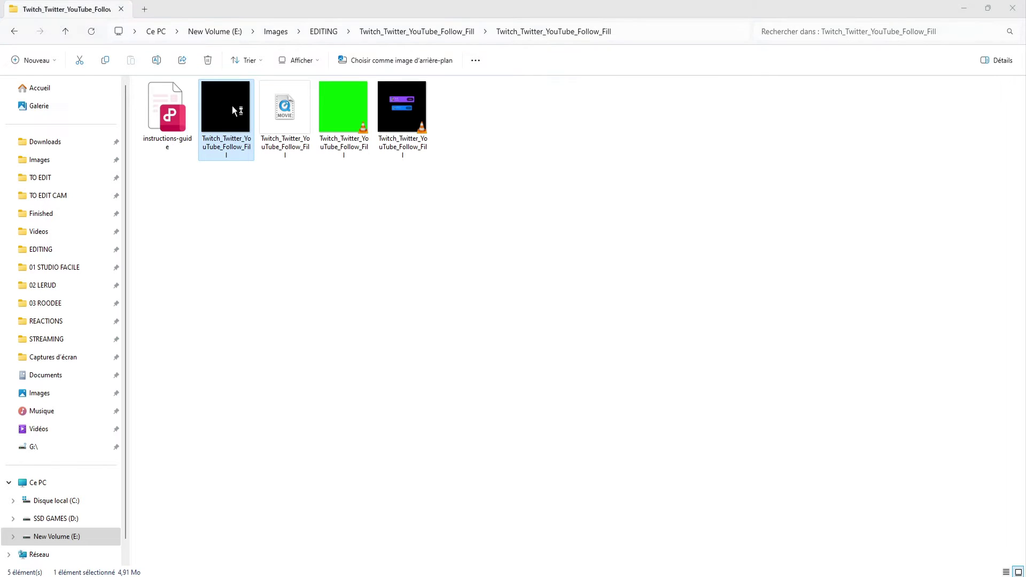
{"action": "key", "text": "Return"}
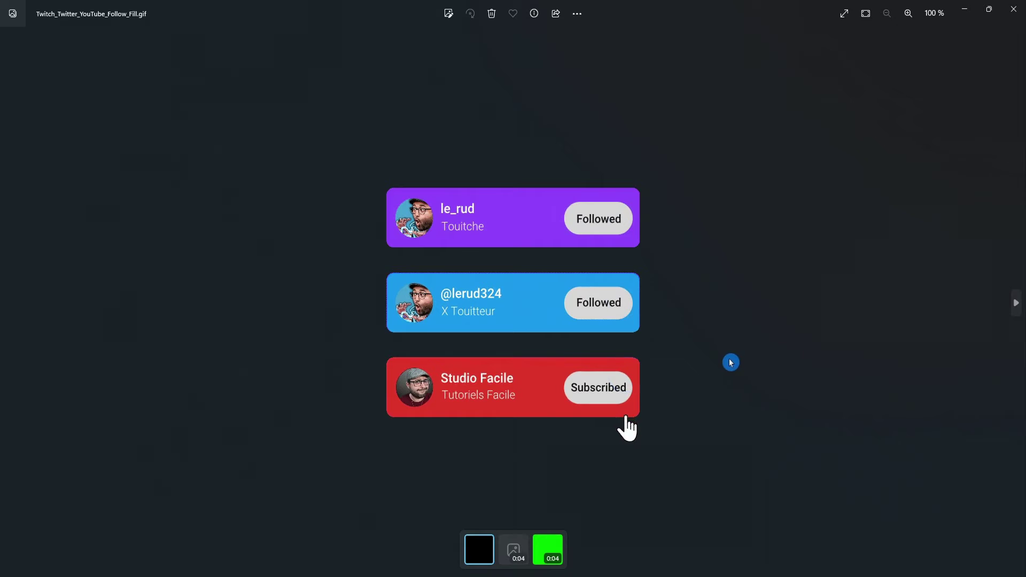
{"action": "left_click", "coordinate": [1018, 11]}
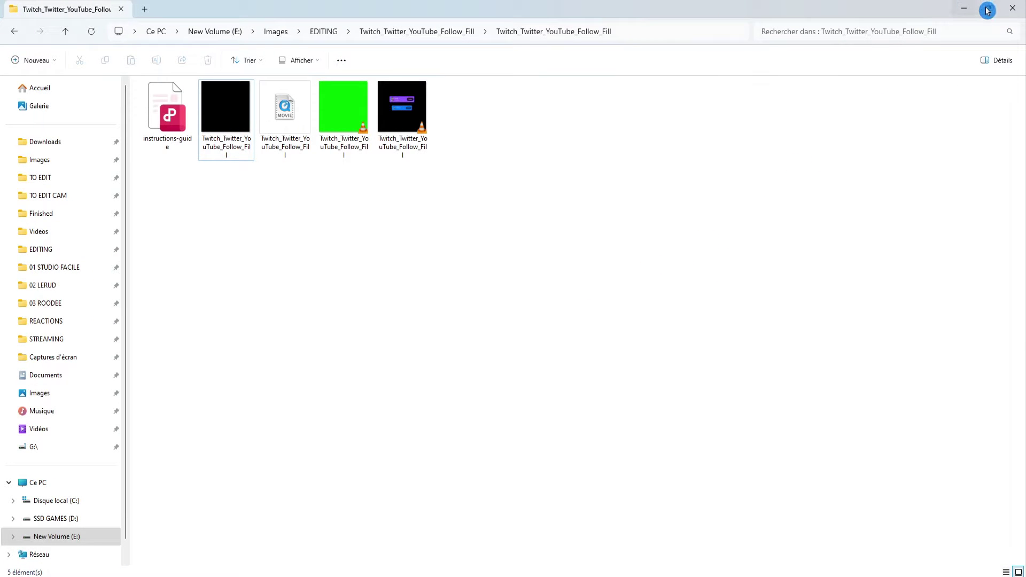
Arrange the file folder side by side with OBS and add the Twitch_Twitter_YouTube_Follow_Fill GIF to the empty scene
{"action": "mouse_move", "coordinate": [987, 10]}
{"action": "left_click", "coordinate": [858, 41]}
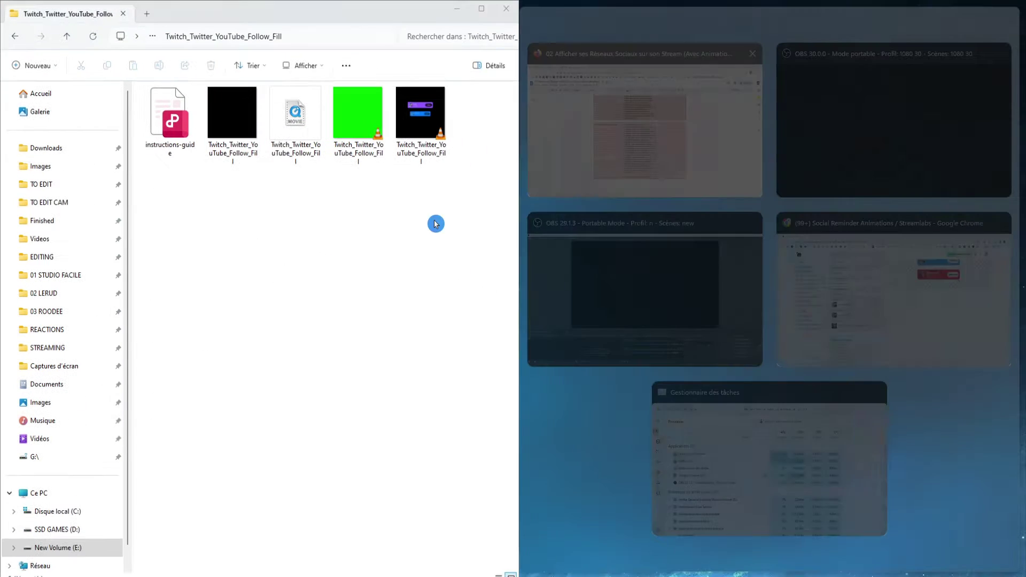
{"action": "left_click", "coordinate": [540, 298]}
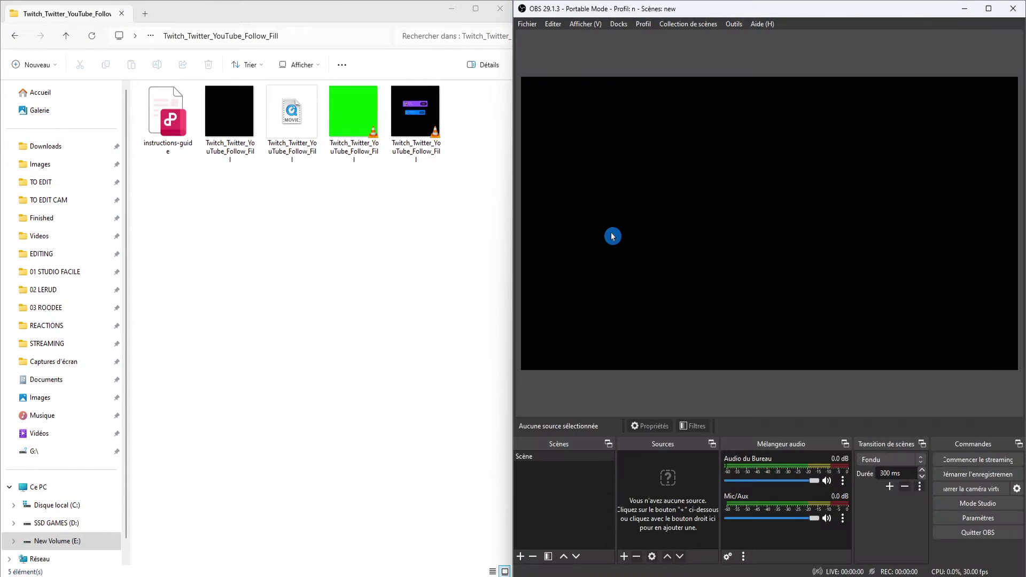
{"action": "left_click_drag", "start_coordinate": [228, 116], "coordinate": [608, 196]}
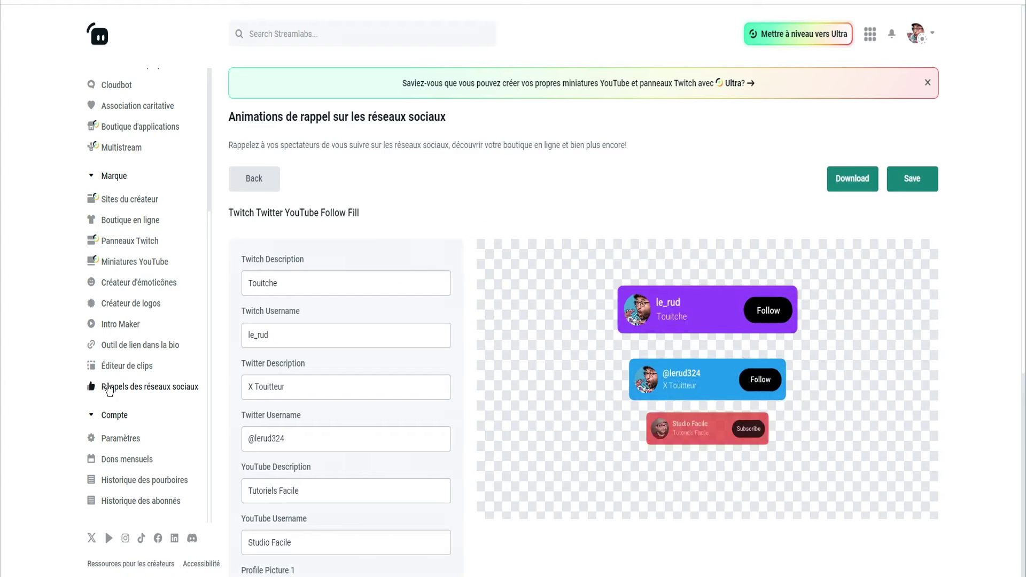
Switch to Streamlabs and open the Bannière de sponsor widget from the full list of modules
{"action": "scroll", "coordinate": [131, 379], "scroll_direction": "up", "scroll_amount": 4}
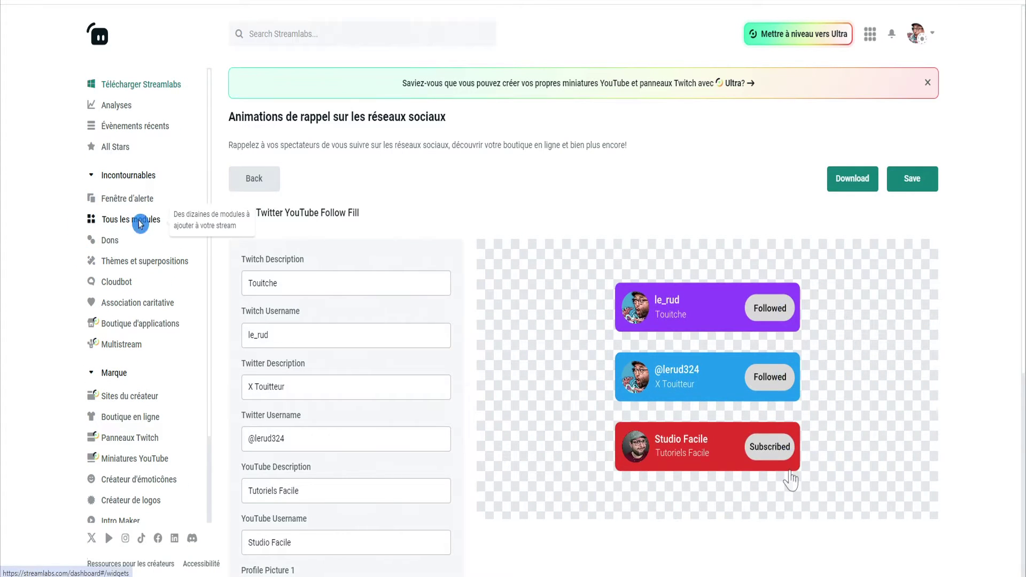
{"action": "left_click", "coordinate": [140, 224]}
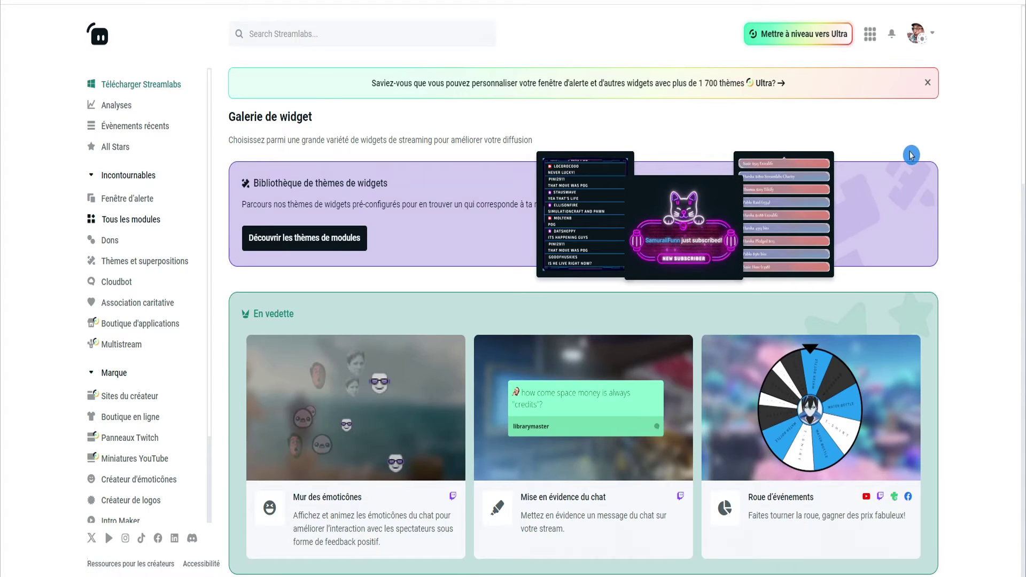
{"action": "scroll", "coordinate": [911, 155], "scroll_direction": "down", "scroll_amount": 15}
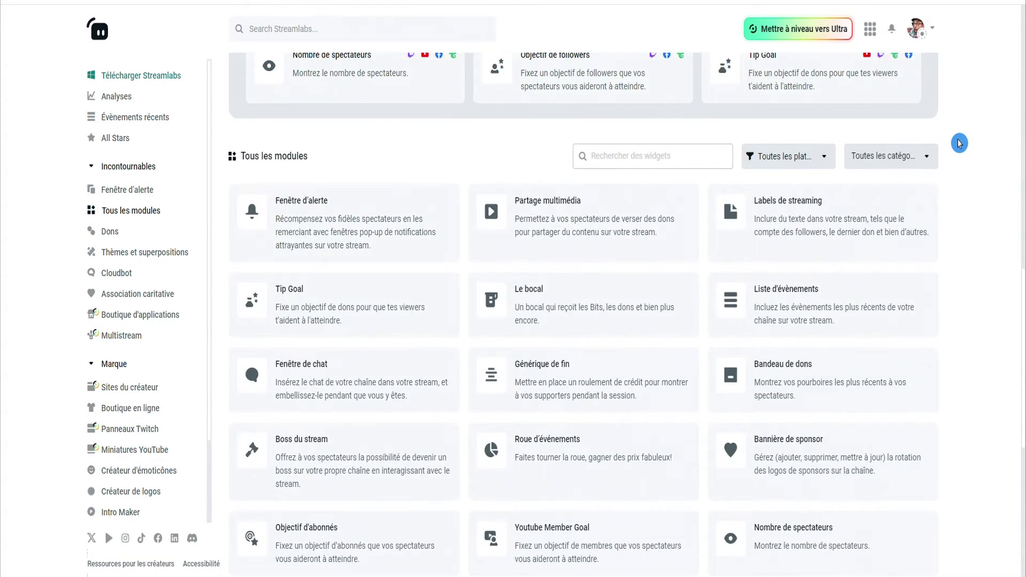
{"action": "scroll", "coordinate": [959, 143], "scroll_direction": "down", "scroll_amount": 4}
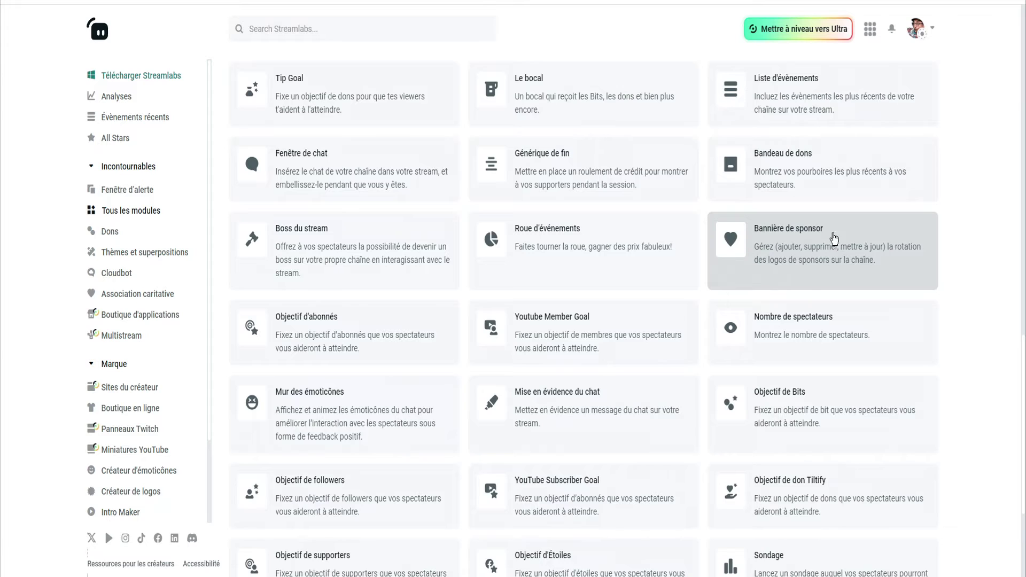
{"action": "left_click", "coordinate": [783, 244]}
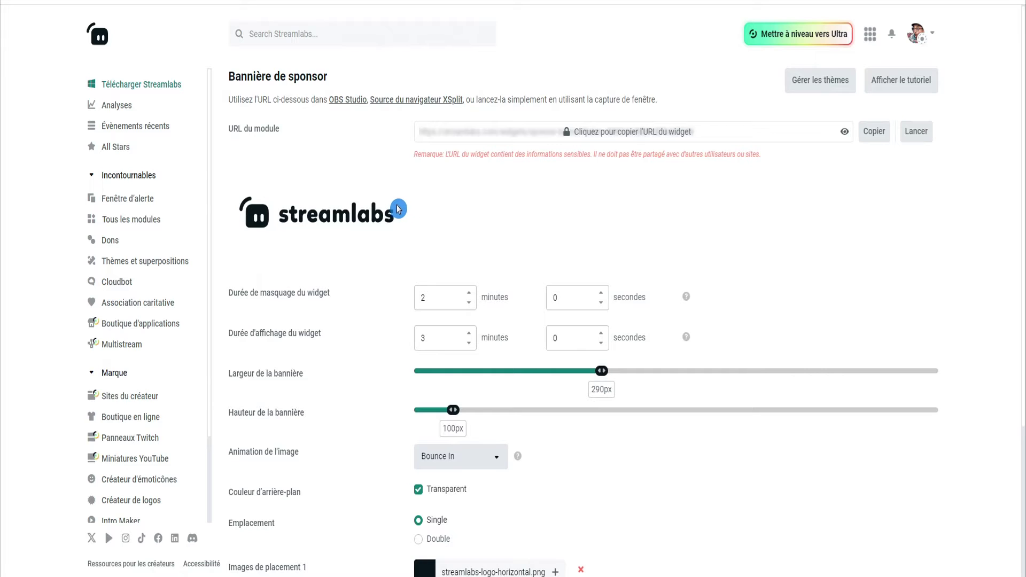
Replace placement image 1 with the uploaded Twitch_Twitter_YouTube_Follow_Fill Tuto.gif, set its duration to 4 seconds and save the settings
{"action": "scroll", "coordinate": [402, 202], "scroll_direction": "down", "scroll_amount": 4}
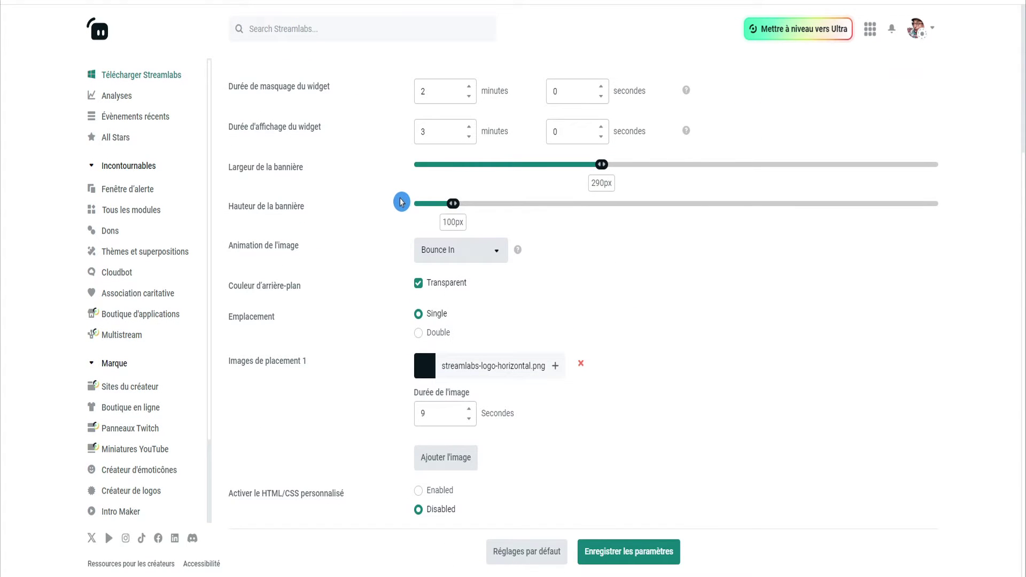
{"action": "left_click", "coordinate": [582, 367]}
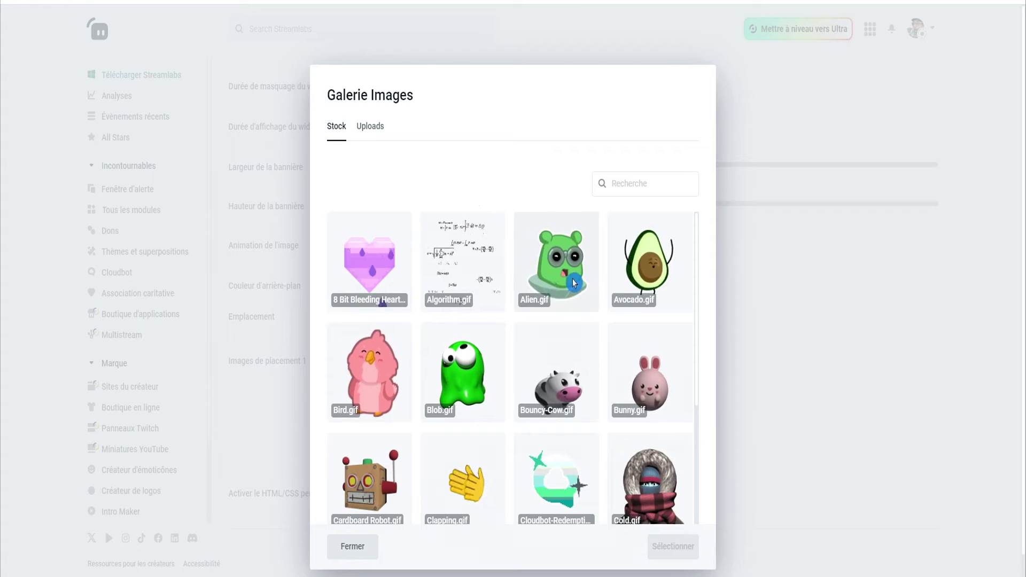
{"action": "left_click", "coordinate": [370, 127]}
{"action": "left_click_drag", "start_coordinate": [0, 291], "coordinate": [395, 269]}
{"action": "left_click", "coordinate": [357, 269]}
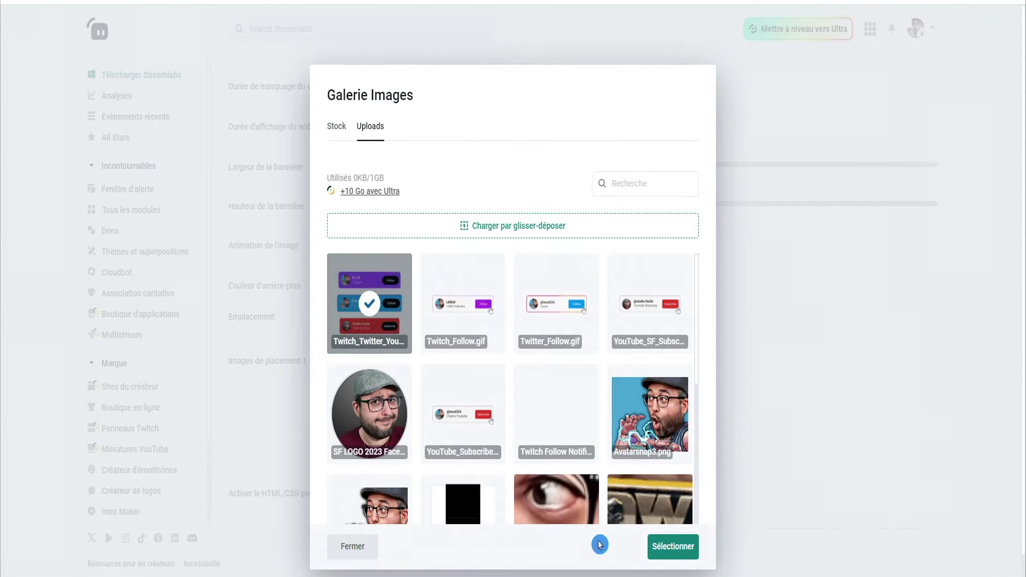
{"action": "left_click", "coordinate": [680, 549]}
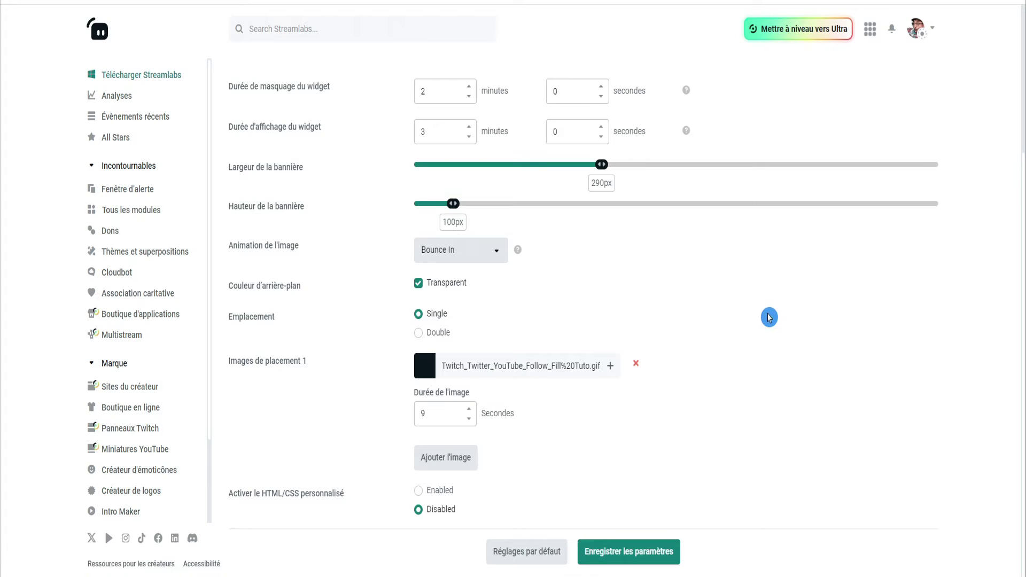
{"action": "left_click", "coordinate": [644, 559]}
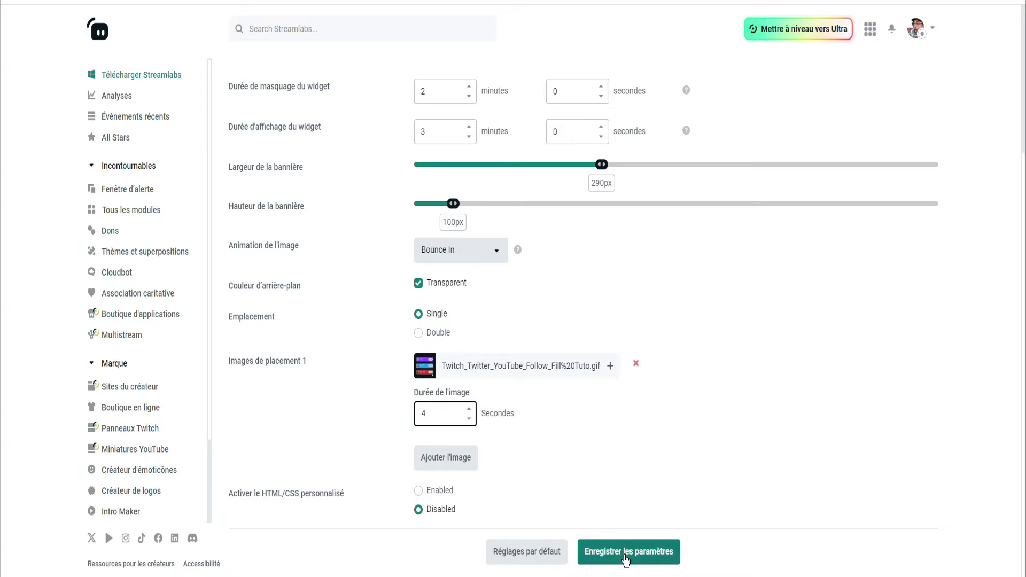
Switch to OBS and create a new Navigateur web source in the scene for the sponsor banner widget
{"action": "scroll", "coordinate": [691, 415], "scroll_direction": "up", "scroll_amount": 5}
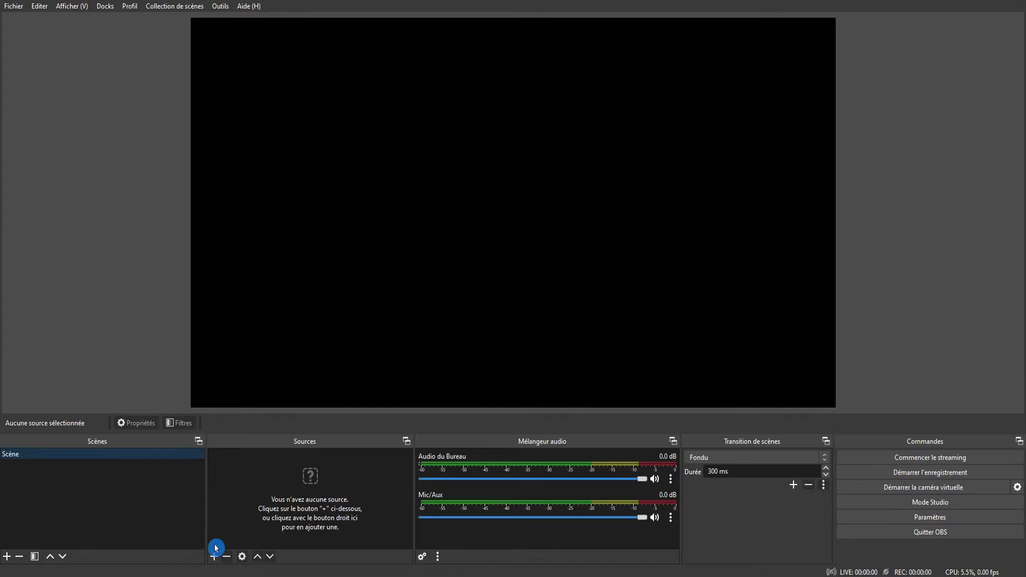
{"action": "left_click", "coordinate": [213, 556]}
{"action": "left_click", "coordinate": [260, 450]}
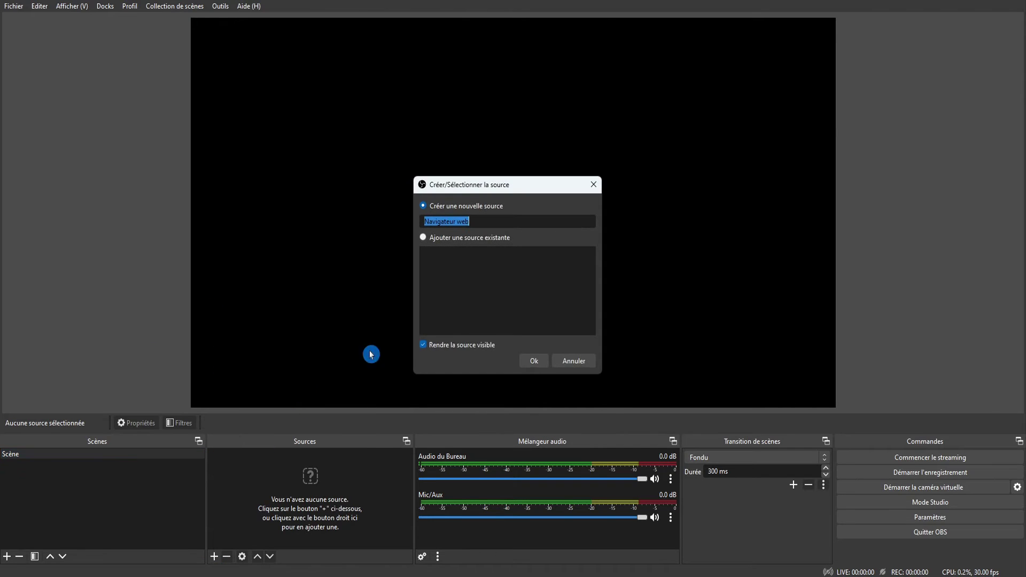
{"action": "left_click", "coordinate": [523, 361]}
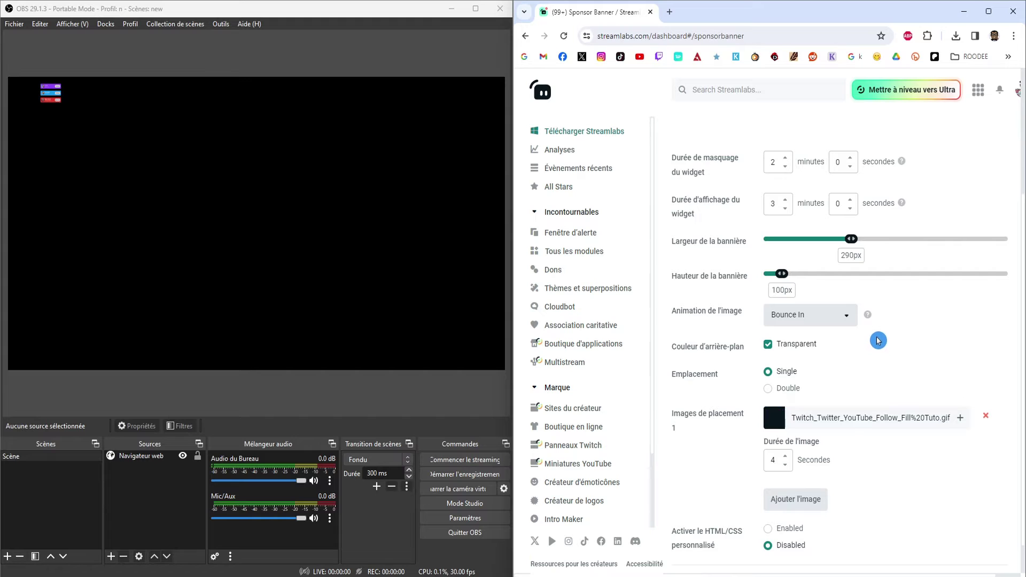
Set the sponsor banner's width and height both to 720px and save the widget settings
{"action": "left_click_drag", "start_coordinate": [899, 244], "coordinate": [1022, 233]}
{"action": "left_click_drag", "start_coordinate": [791, 280], "coordinate": [1013, 275]}
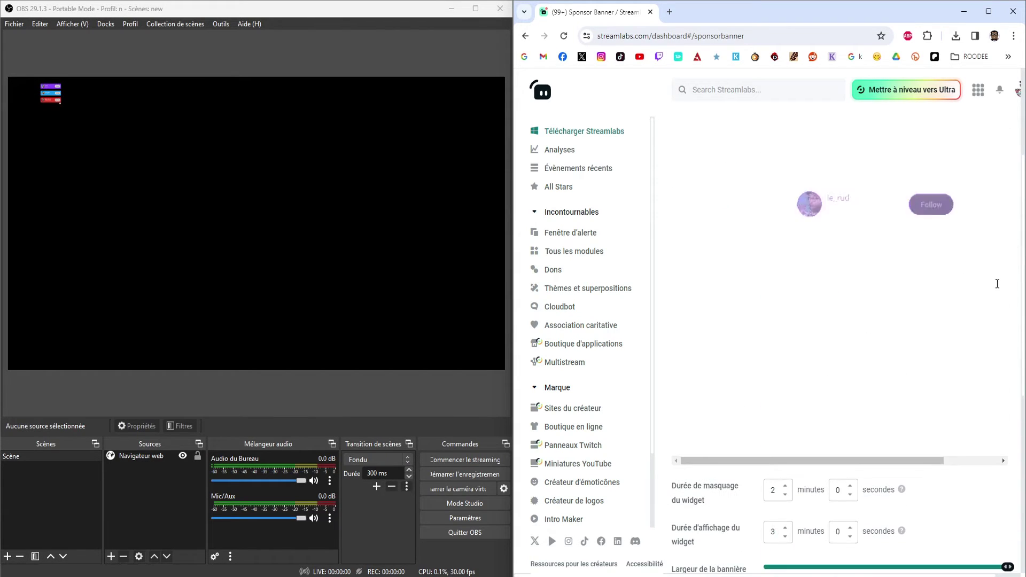
{"action": "left_click", "coordinate": [930, 471]}
{"action": "scroll", "coordinate": [915, 390], "scroll_direction": "down", "scroll_amount": 4}
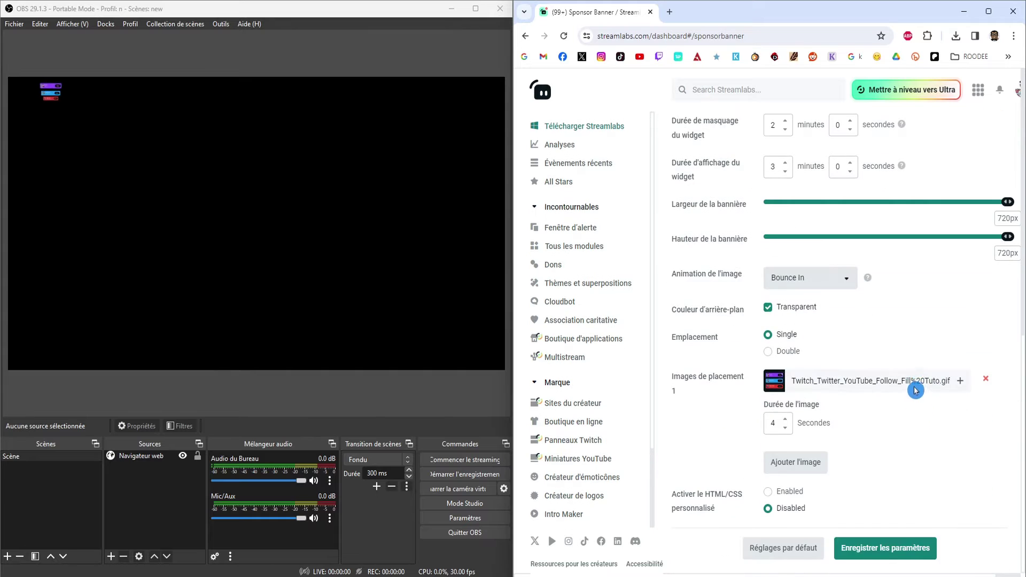
{"action": "left_click", "coordinate": [894, 537]}
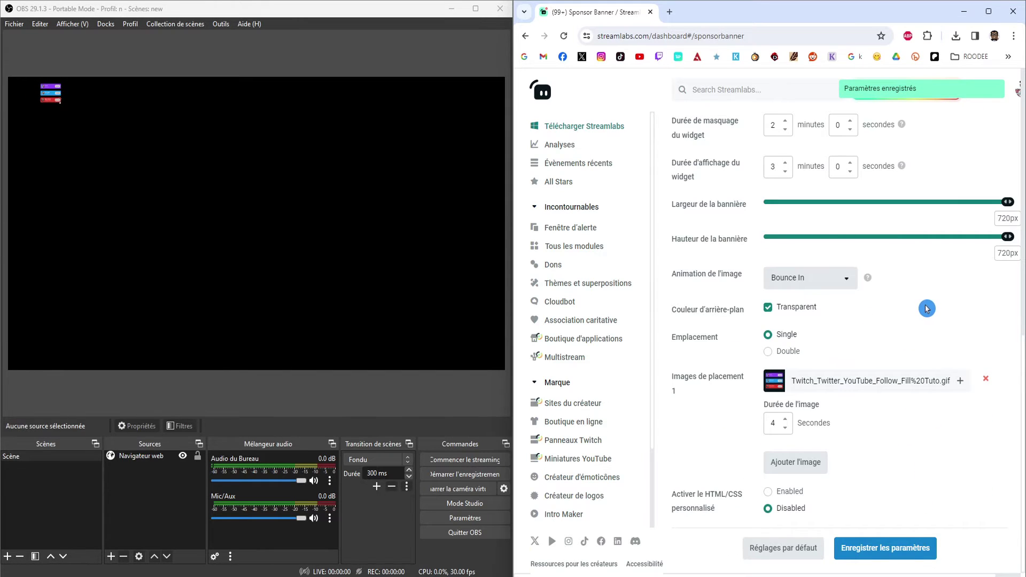
Switch to OBS and enlarge the Navigateur web source from its lower corner, leaving about 860 px beside it and 285 px below
{"action": "left_click", "coordinate": [156, 216]}
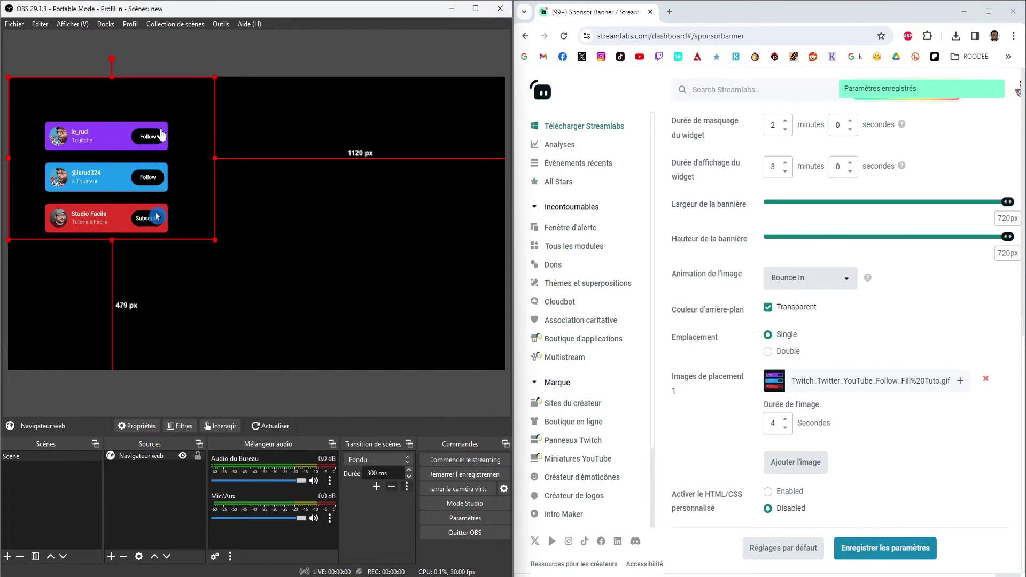
{"action": "left_click_drag", "start_coordinate": [215, 241], "coordinate": [256, 275]}
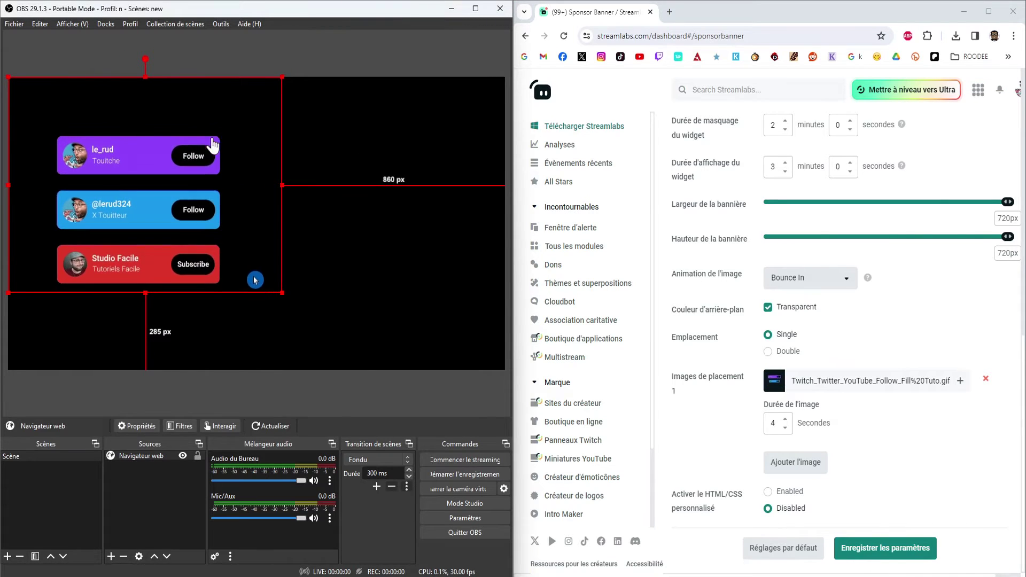
Return to the Streamlabs settings and set the widget's hide duration (Durée de masquage) to 20 minutes
{"action": "left_click", "coordinate": [702, 332]}
{"action": "scroll", "coordinate": [703, 333], "scroll_direction": "up", "scroll_amount": 4}
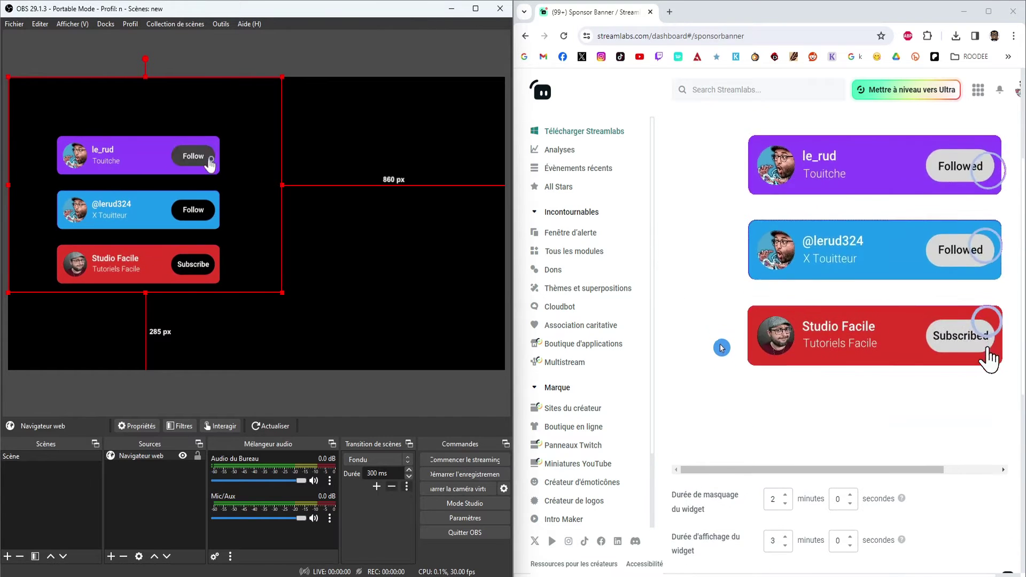
{"action": "left_click", "coordinate": [769, 313]}
{"action": "double_click", "coordinate": [771, 311]}
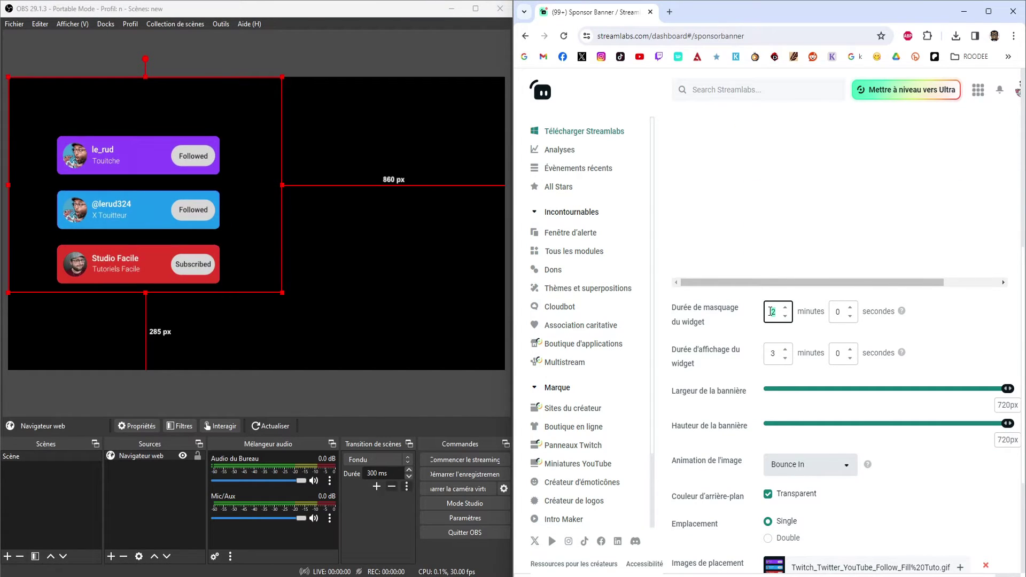
{"action": "type", "text": "0"}
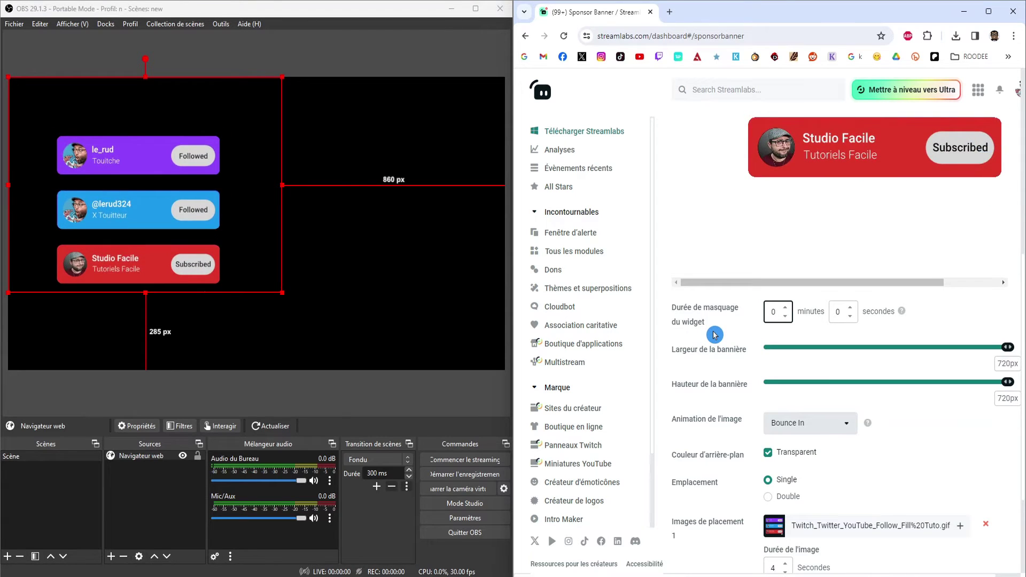
{"action": "left_click", "coordinate": [715, 335]}
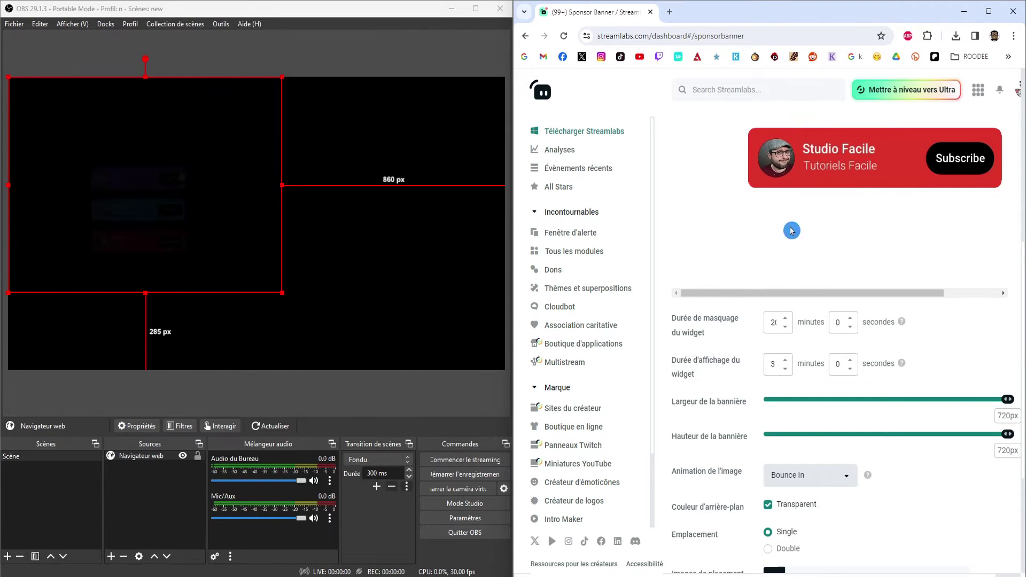
Set the widget's display duration (Durée d'affichage) to 0 minutes 4 seconds and save the settings
{"action": "scroll", "coordinate": [740, 347], "scroll_direction": "down", "scroll_amount": 3}
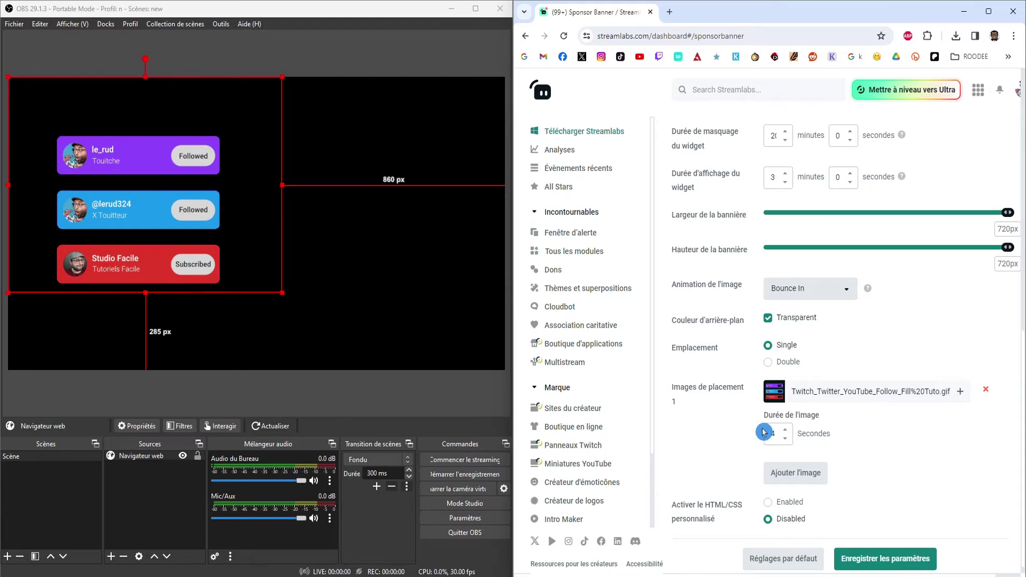
{"action": "scroll", "coordinate": [754, 434], "scroll_direction": "up", "scroll_amount": 3}
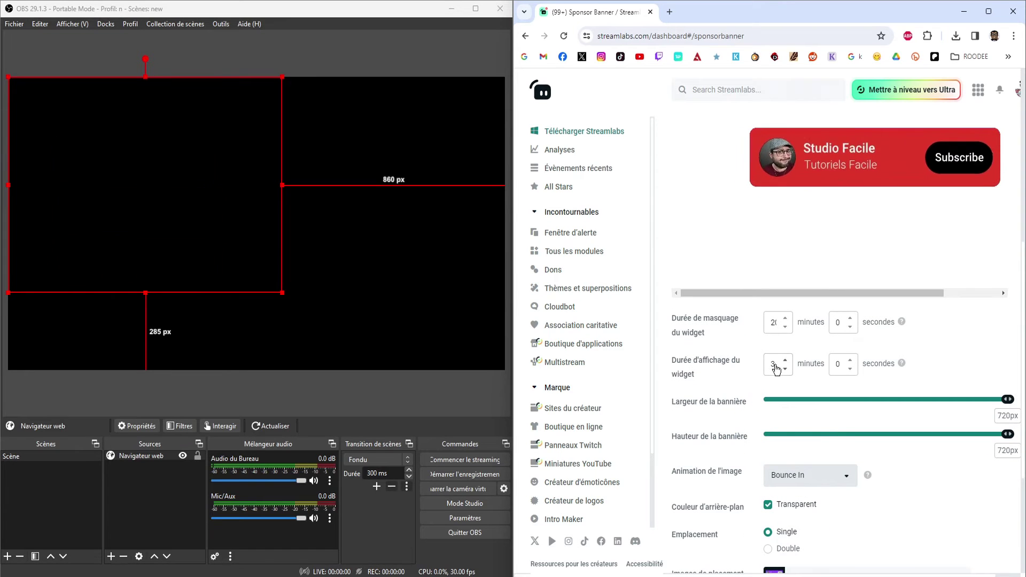
{"action": "left_click", "coordinate": [841, 367]}
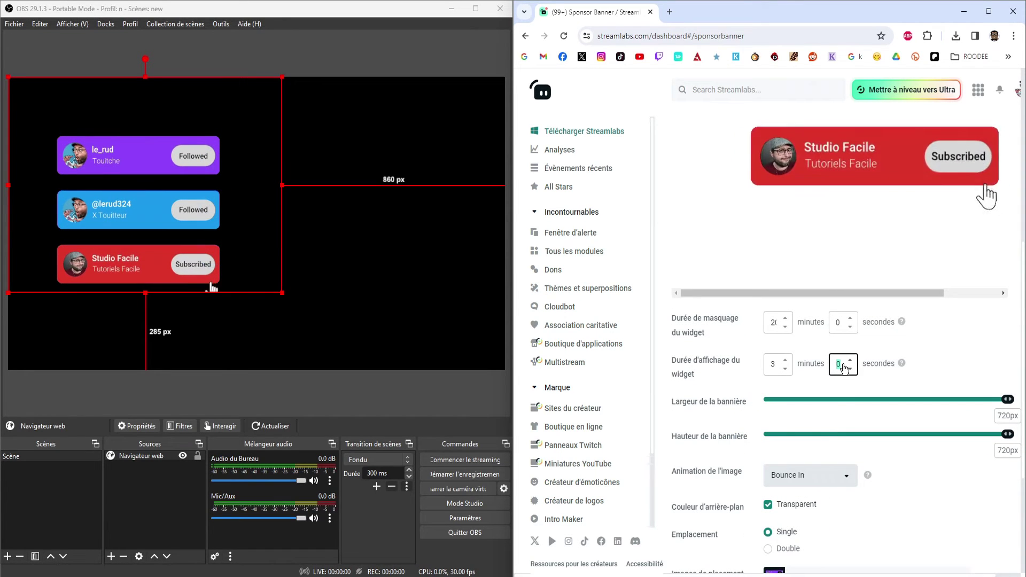
{"action": "type", "text": "4"}
{"action": "key", "text": "shift+Tab"}
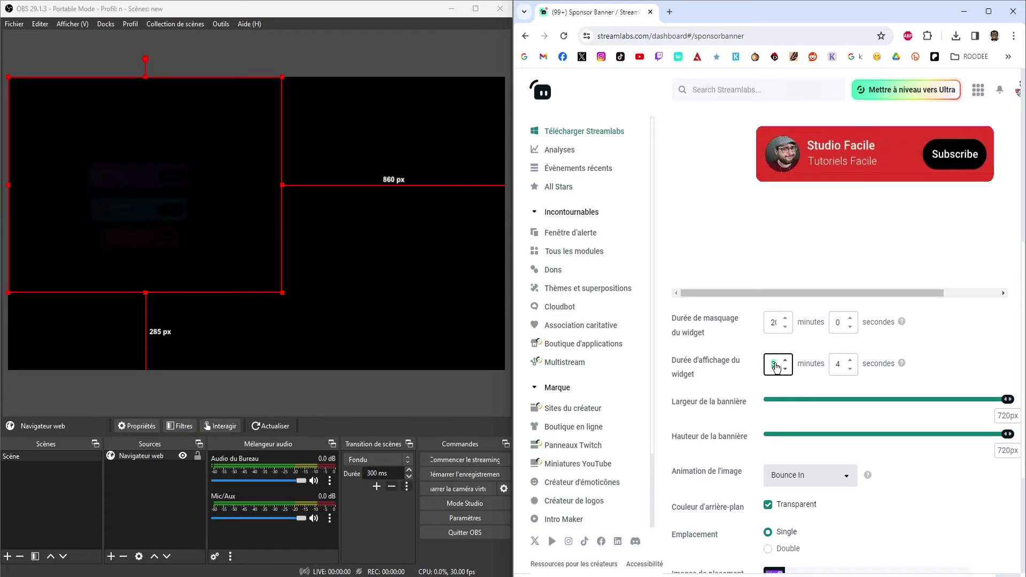
{"action": "type", "text": "0"}
{"action": "left_click", "coordinate": [911, 373]}
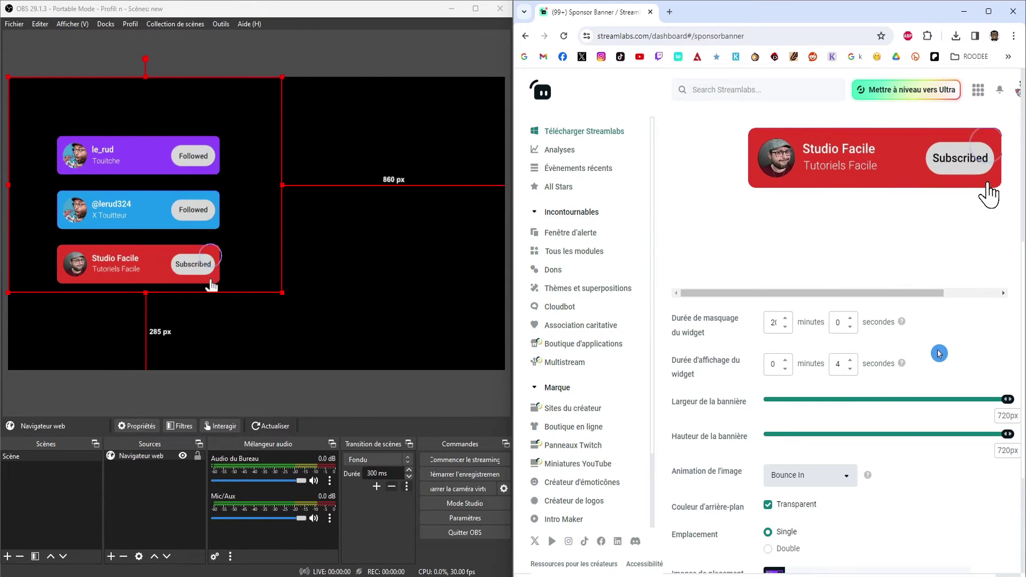
{"action": "scroll", "coordinate": [942, 350], "scroll_direction": "down", "scroll_amount": 3}
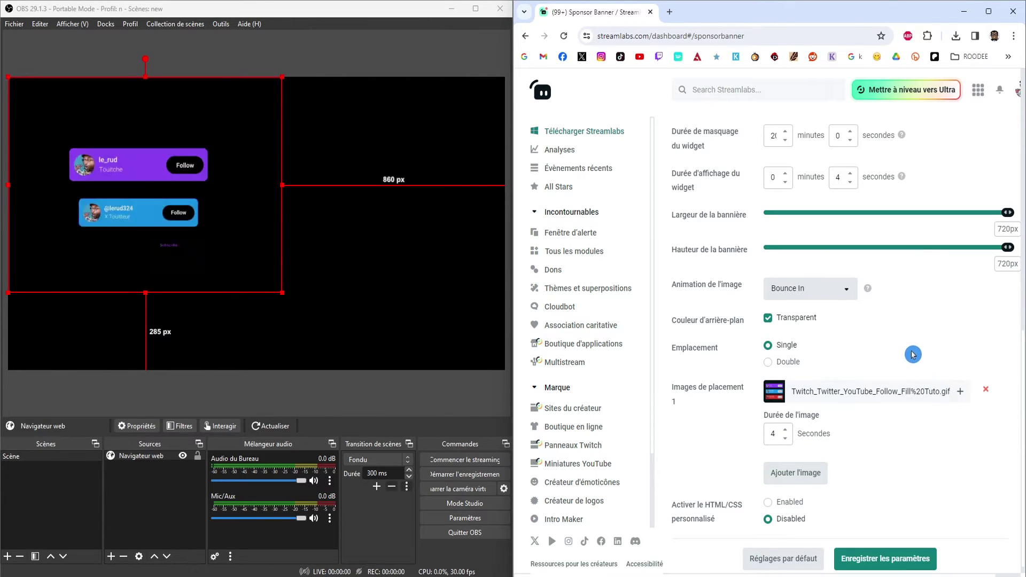
{"action": "left_click", "coordinate": [888, 559]}
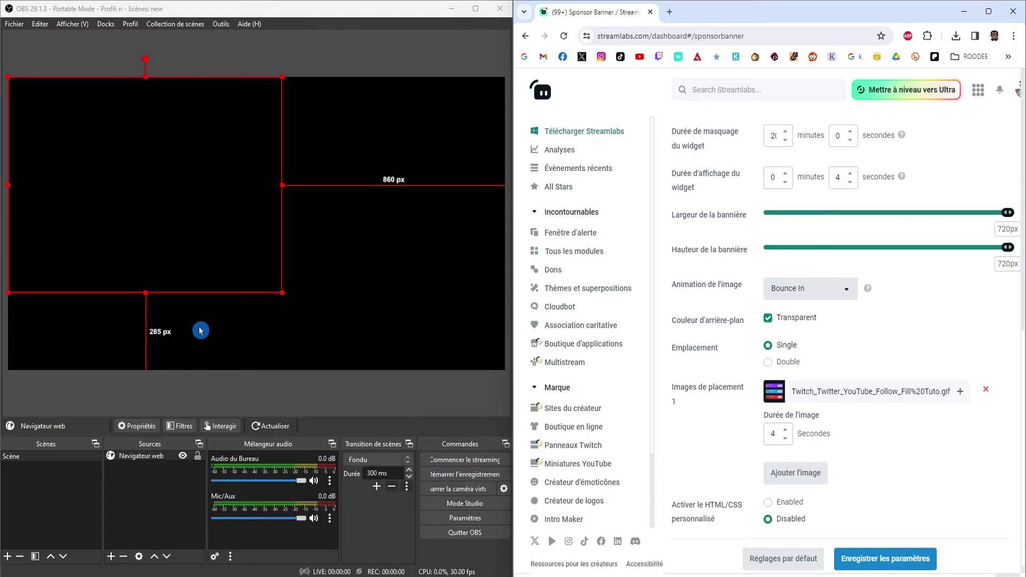
Switch to OBS, clear the selection in the preview and select the Navigateur web source in the list
{"action": "left_click", "coordinate": [257, 404]}
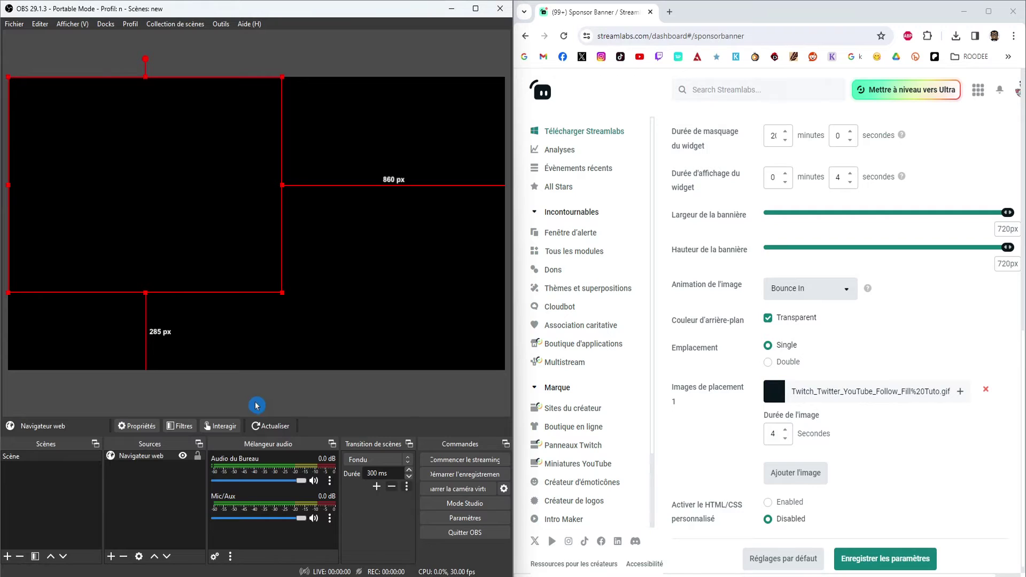
{"action": "left_click", "coordinate": [255, 399]}
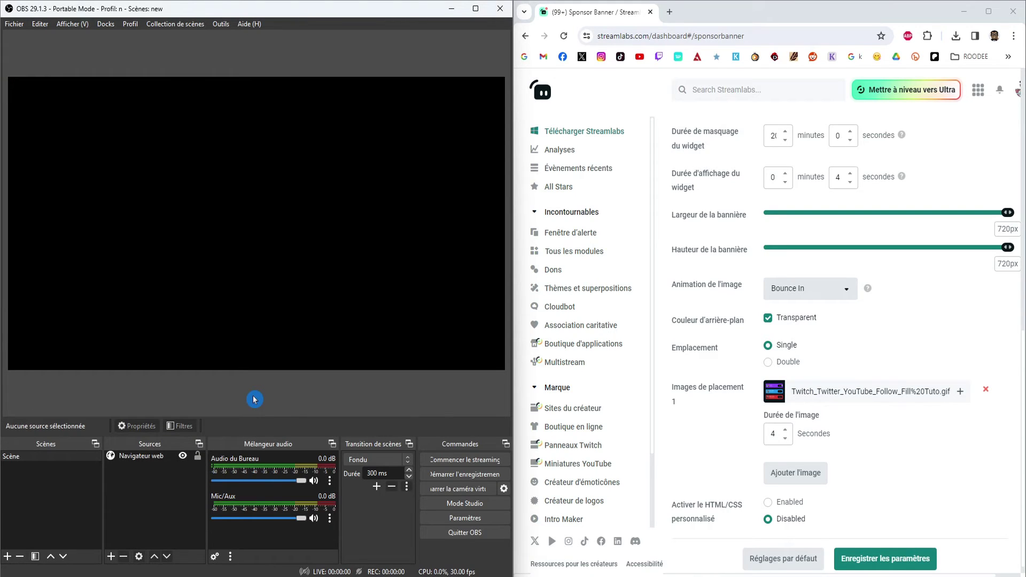
{"action": "left_click", "coordinate": [149, 457]}
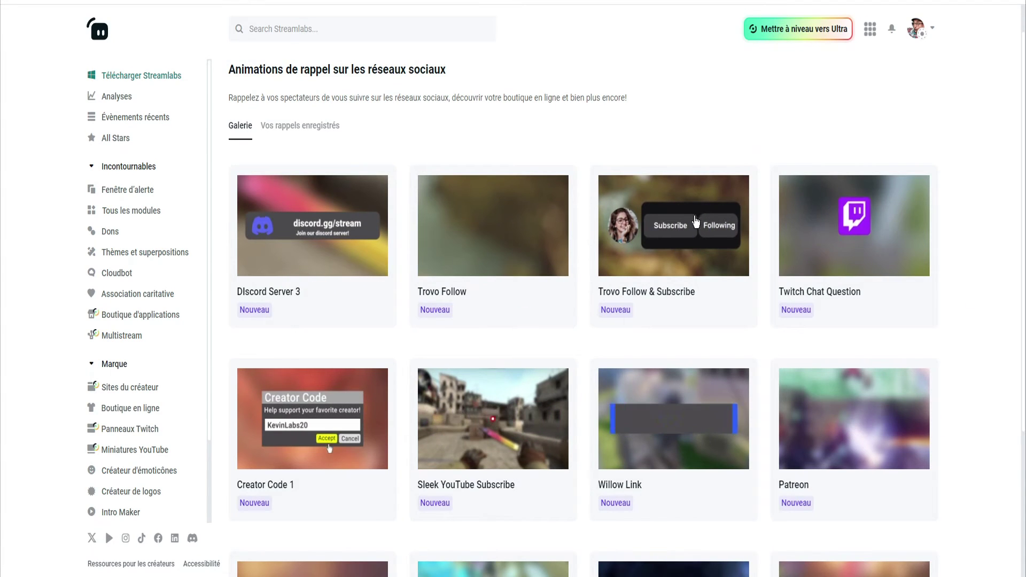
Browse the Streamlabs gallery of social media reminder animations and go on to its second page
{"action": "scroll", "coordinate": [947, 247], "scroll_direction": "down", "scroll_amount": 4}
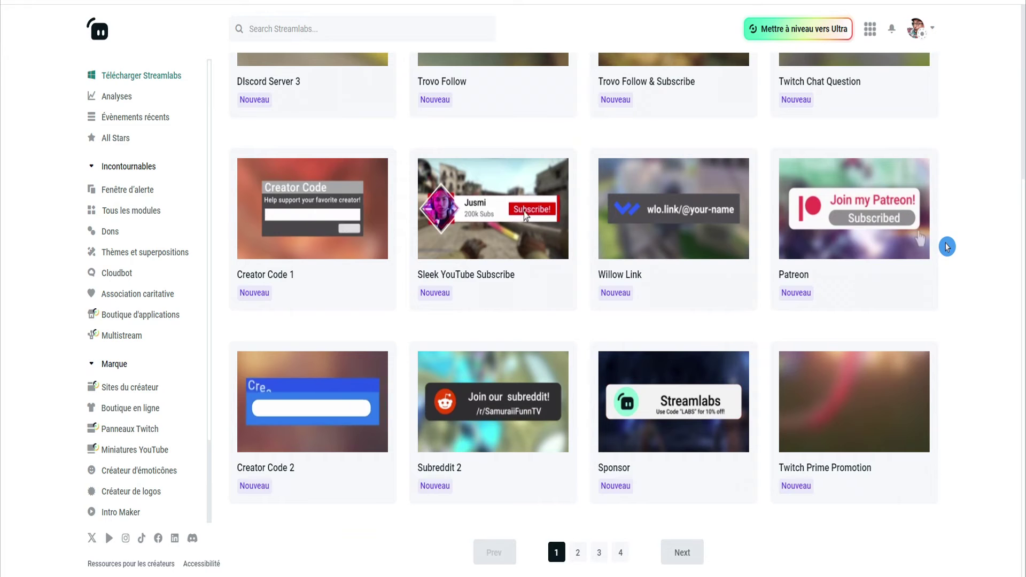
{"action": "left_click", "coordinate": [577, 552]}
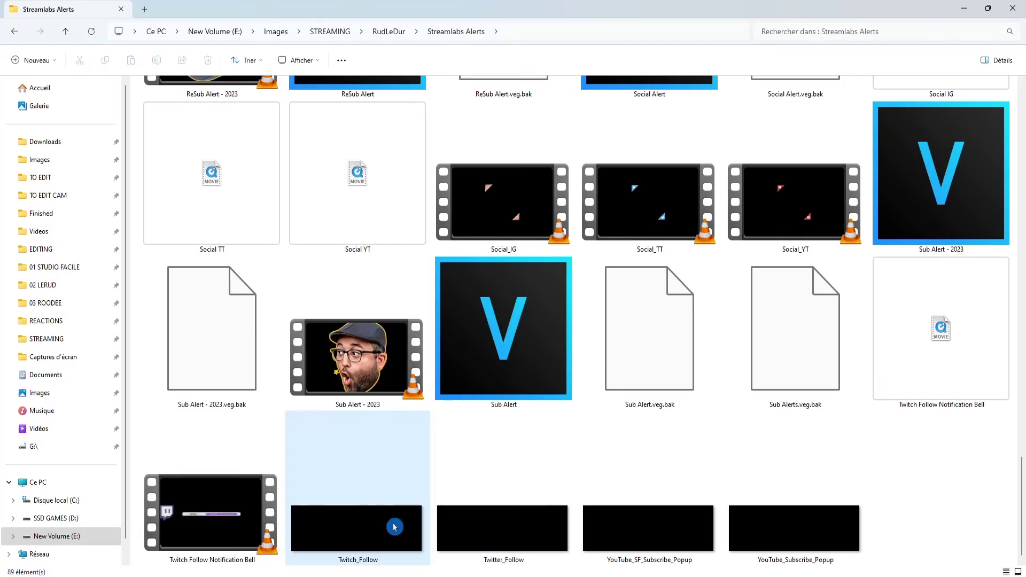
Preview the Twitch_Follow, Twitter_Follow, YouTube_SF_Subscribe_Popup and YouTube_Subscribe_Popup GIFs from the Streamlabs Alerts folder and close the viewer
{"action": "left_click", "coordinate": [962, 466]}
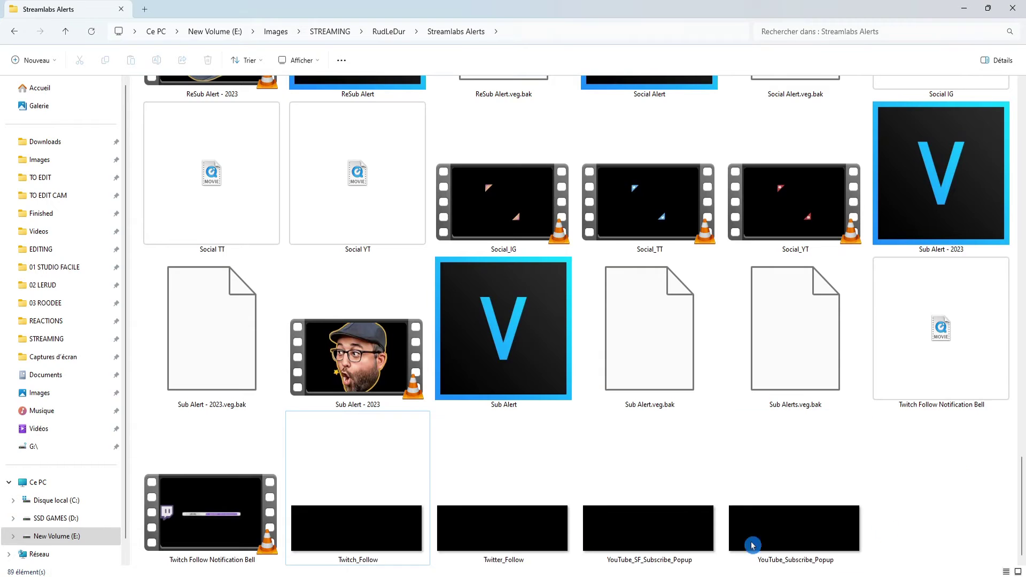
{"action": "left_click_drag", "start_coordinate": [925, 505], "coordinate": [356, 525]}
{"action": "double_click", "coordinate": [361, 527]}
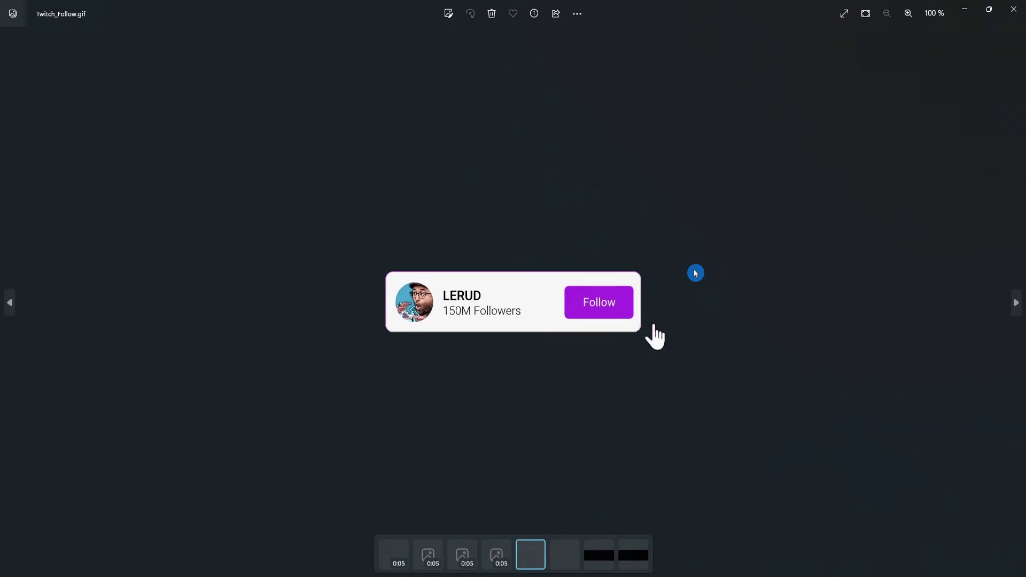
{"action": "key", "text": "Right"}
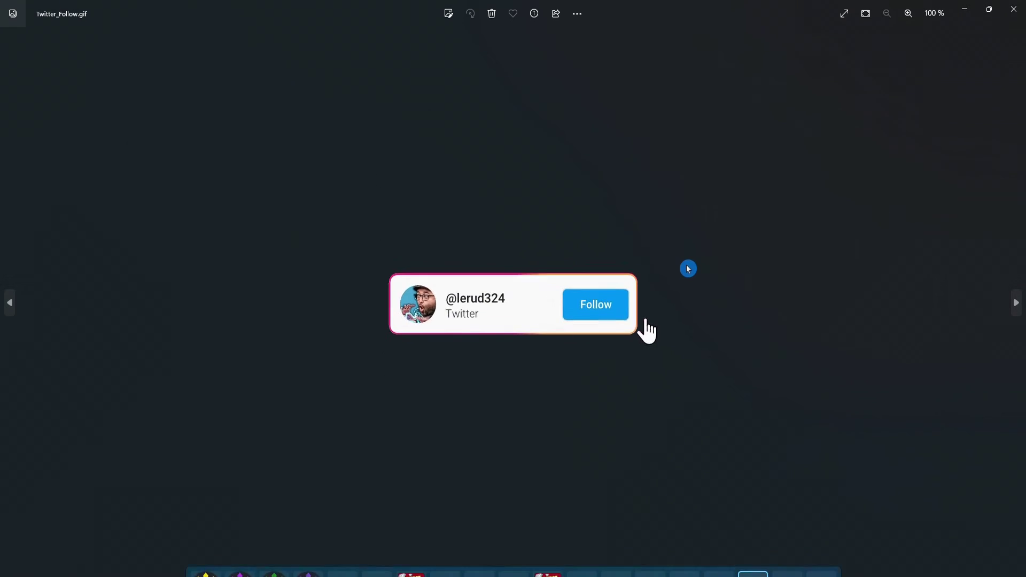
{"action": "key", "text": "Right"}
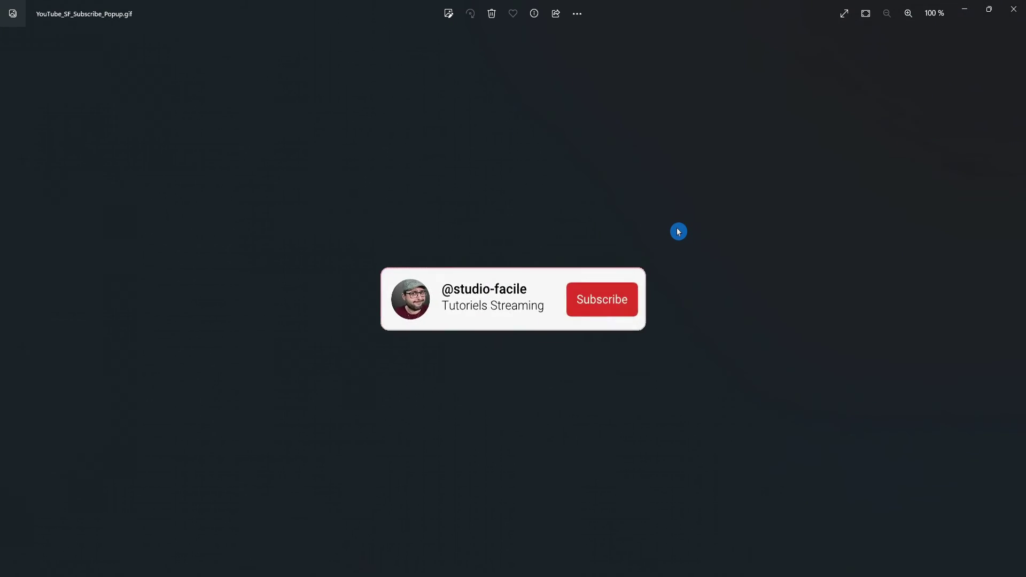
{"action": "key", "text": "Right"}
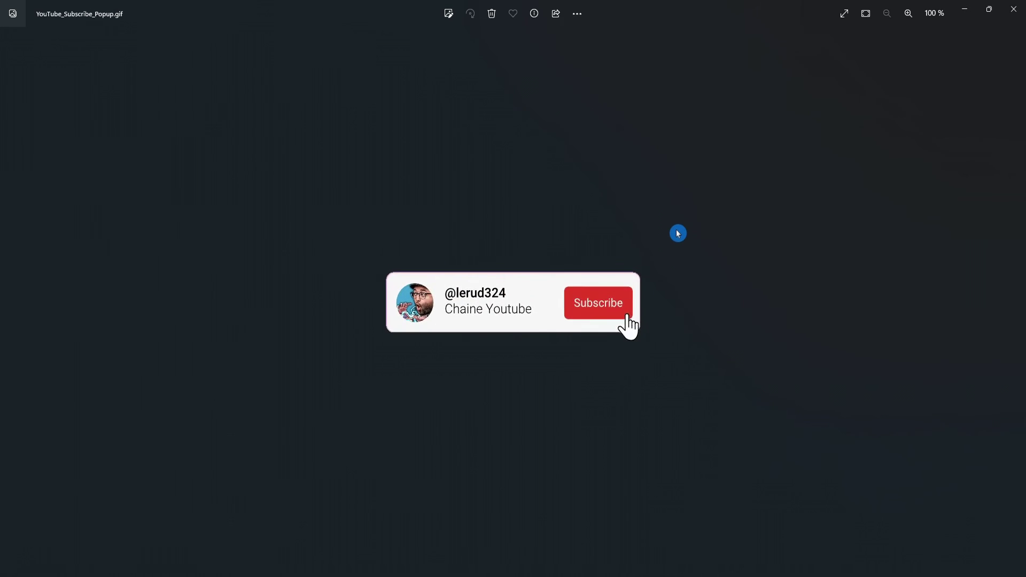
{"action": "left_click", "coordinate": [1007, 10]}
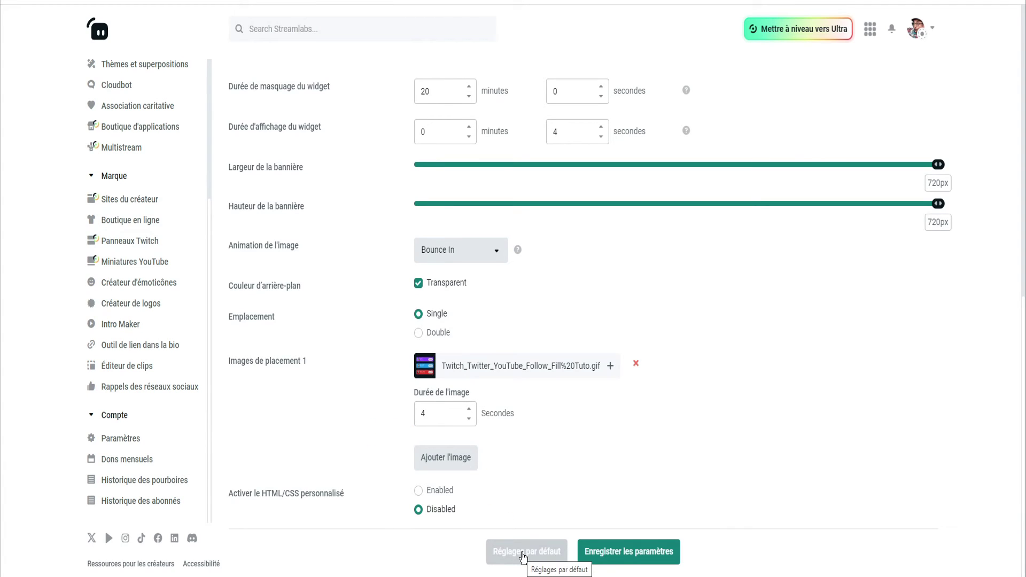
Restore the sponsor banner's default settings and replace placement image 1 with the uploaded Twitch_Follow.gif
{"action": "left_click", "coordinate": [523, 557]}
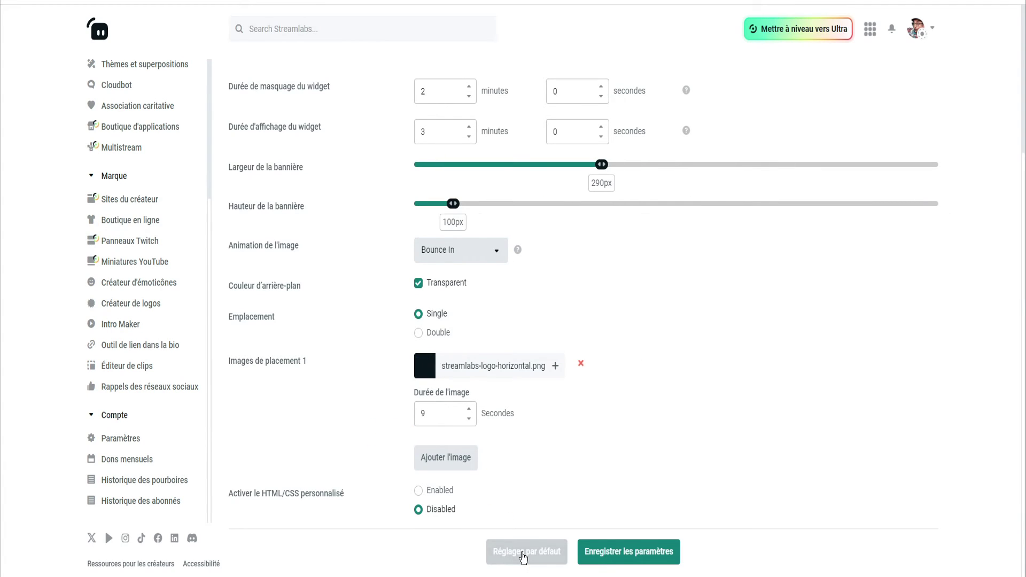
{"action": "left_click", "coordinate": [640, 551]}
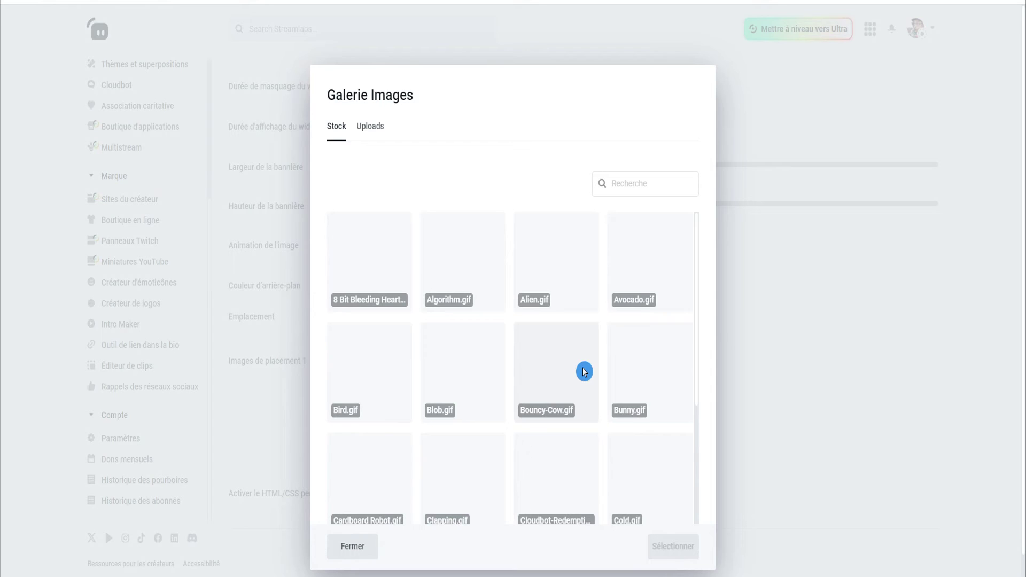
{"action": "left_click", "coordinate": [371, 129]}
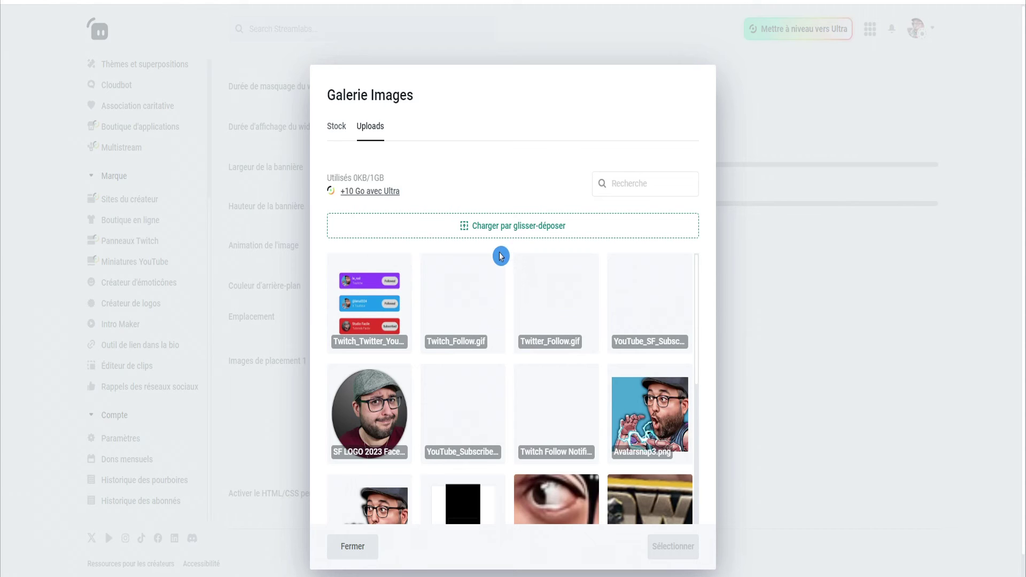
{"action": "double_click", "coordinate": [449, 298]}
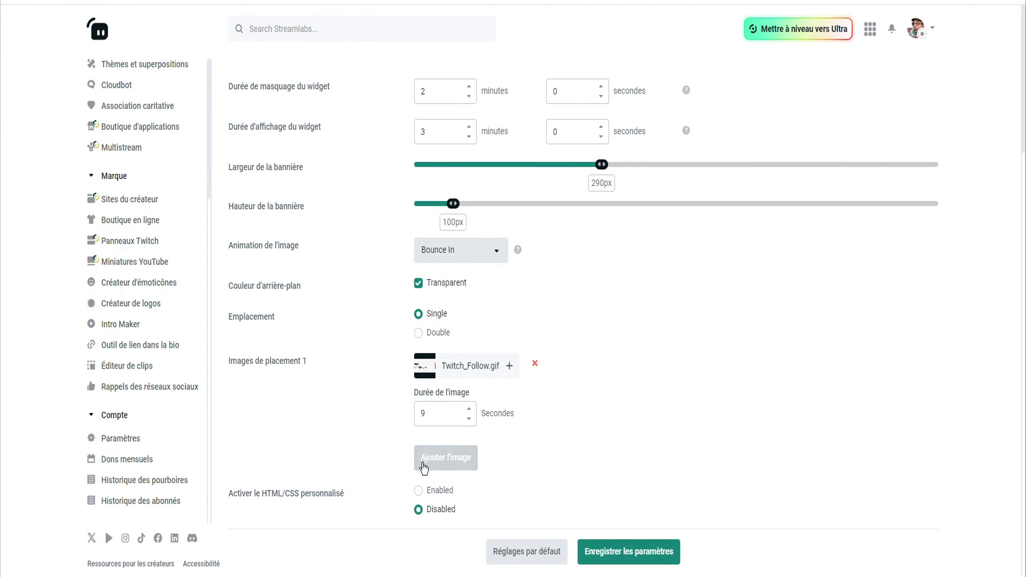
Add Twitter_Follow.gif and YouTube_SF_Subscribe_Popup.gif from the uploads as further placement images
{"action": "left_click", "coordinate": [424, 469]}
{"action": "left_click", "coordinate": [542, 459]}
{"action": "double_click", "coordinate": [555, 302]}
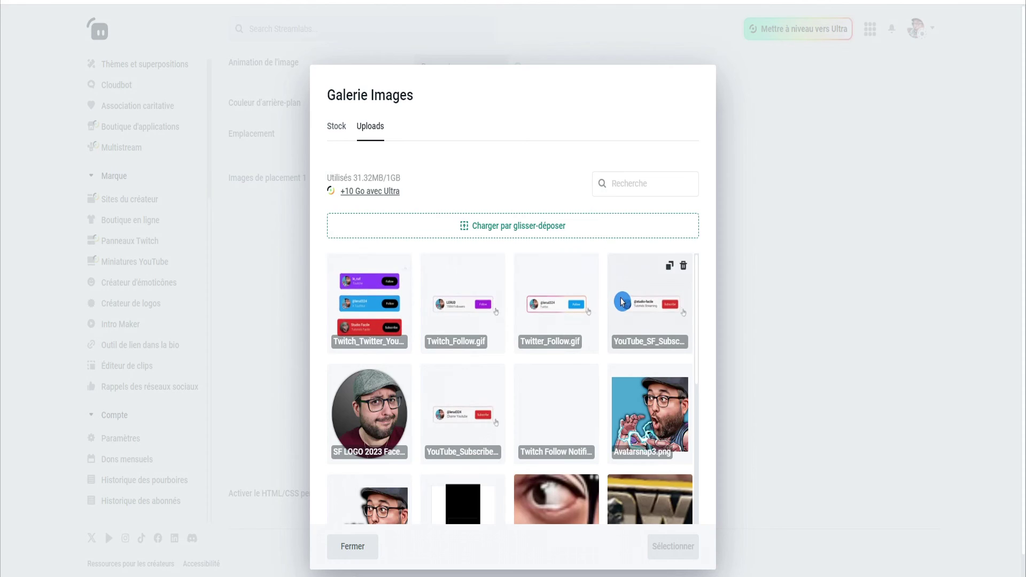
{"action": "double_click", "coordinate": [622, 302]}
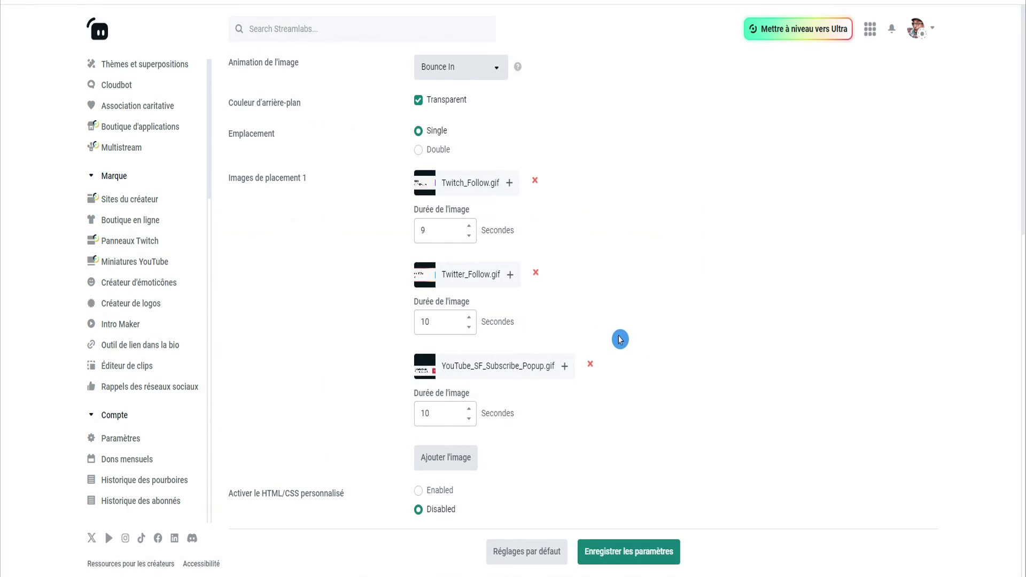
Add the uploaded YouTube_Subscribe_Popup.gif as the fourth placement image and set every image's duration to 3 seconds
{"action": "left_click", "coordinate": [481, 458]}
{"action": "left_click", "coordinate": [460, 460]}
{"action": "double_click", "coordinate": [460, 411]}
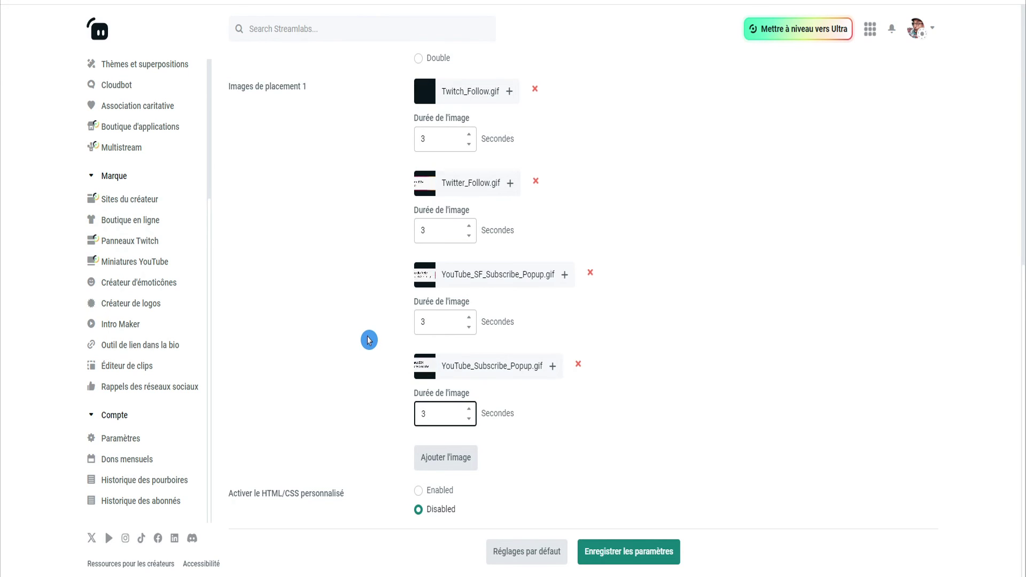
Raise the banner width and banner height to their 720px maximum
{"action": "scroll", "coordinate": [369, 340], "scroll_direction": "up", "scroll_amount": 8}
{"action": "left_click_drag", "start_coordinate": [664, 310], "coordinate": [957, 315]}
{"action": "left_click_drag", "start_coordinate": [452, 350], "coordinate": [959, 345]}
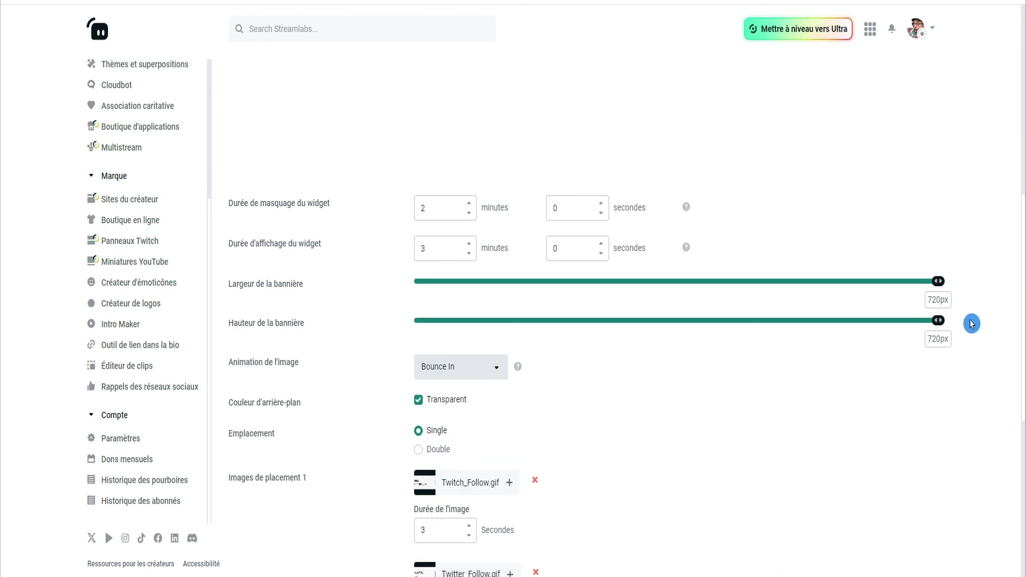
Set the widget's hide duration to 20 minutes and open the seconds of its display duration for editing
{"action": "left_click", "coordinate": [437, 239]}
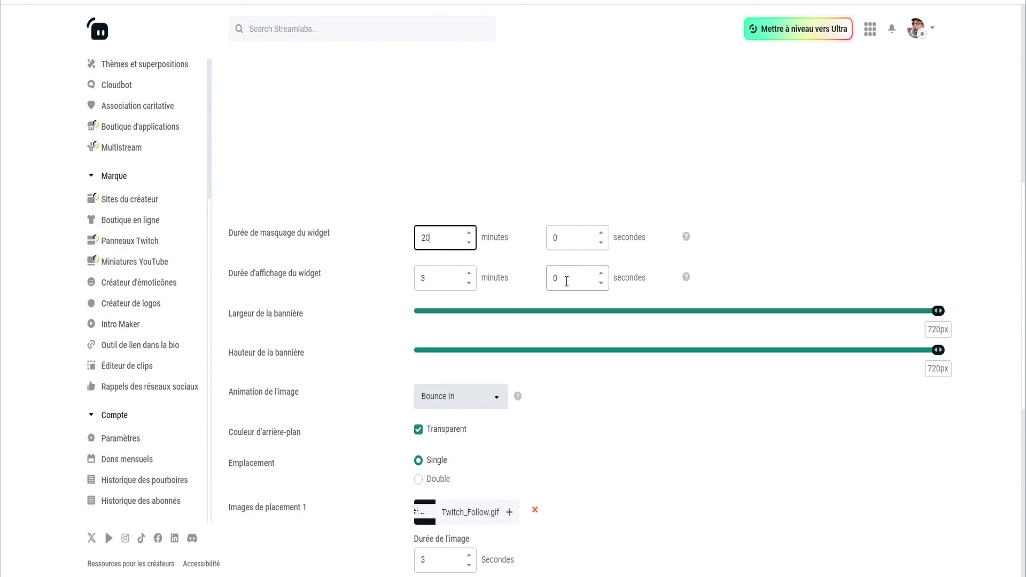
{"action": "scroll", "coordinate": [397, 307], "scroll_direction": "down", "scroll_amount": 4}
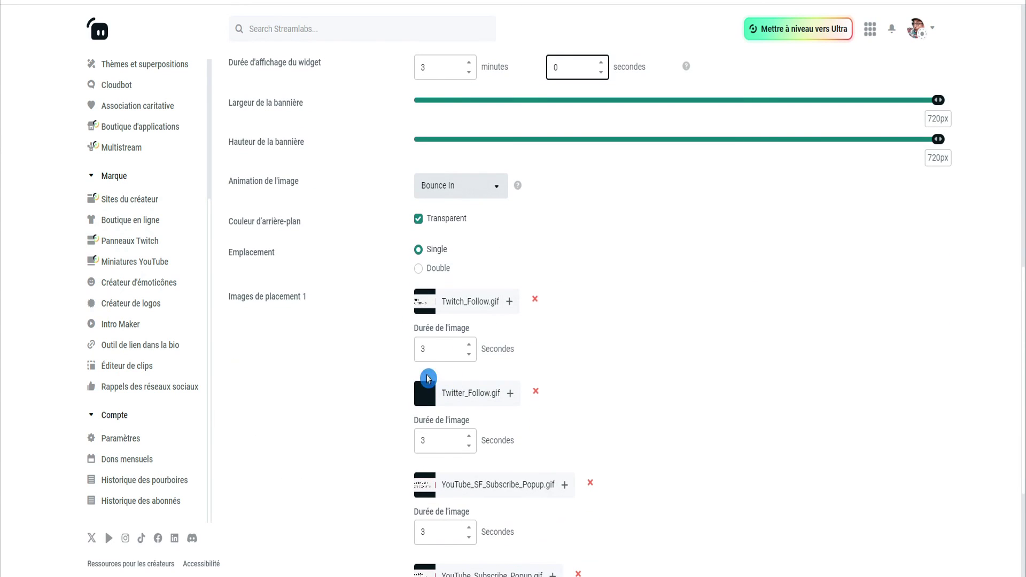
{"action": "scroll", "coordinate": [651, 342], "scroll_direction": "down", "scroll_amount": 4}
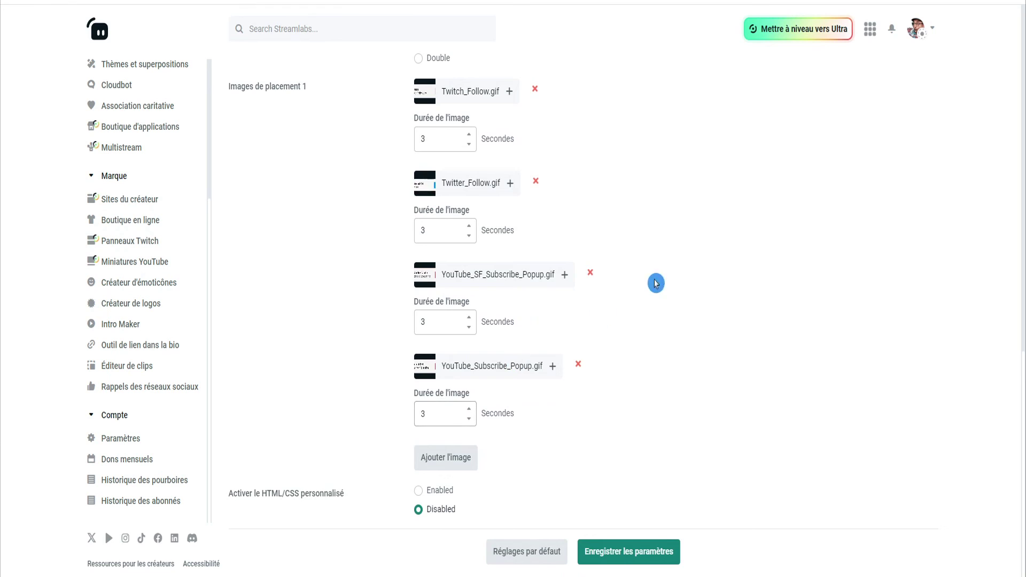
{"action": "scroll", "coordinate": [599, 316], "scroll_direction": "up", "scroll_amount": 4}
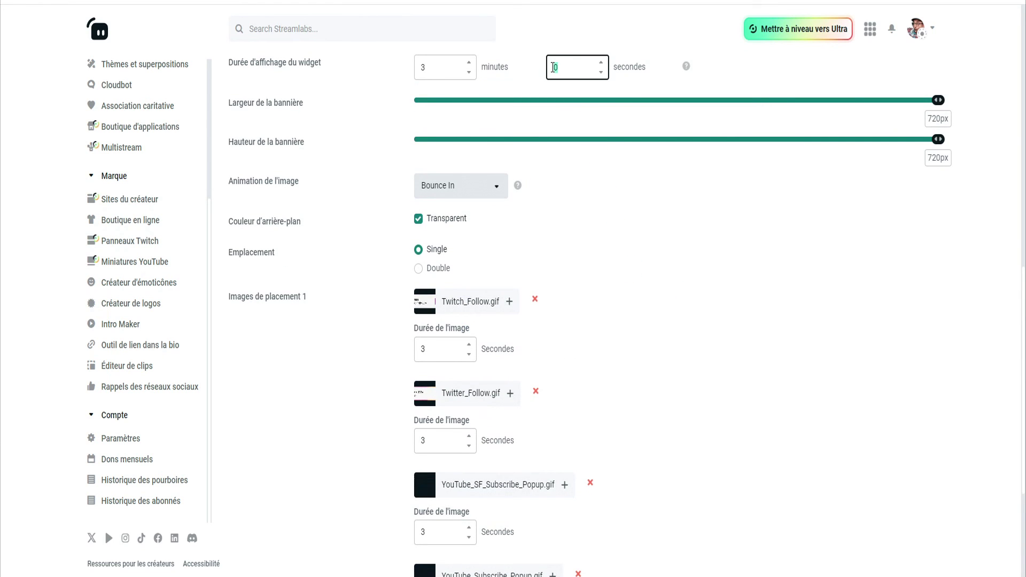